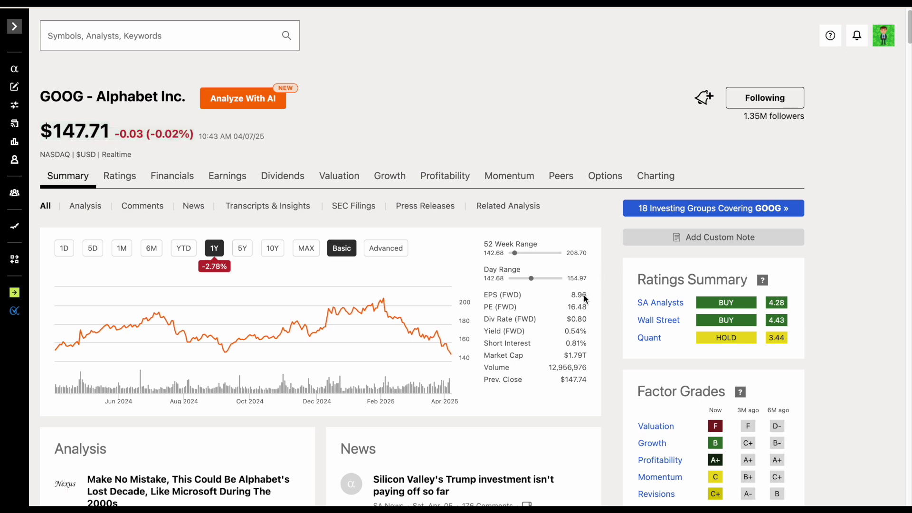
# Step: Review the 16.48 forward PE, the 11.00% growth and 25 PE inputs, and the 2030 return formulas
pyautogui.moveTo(567, 307); pyautogui.dragTo(600, 310)
pyautogui.click(601, 307)
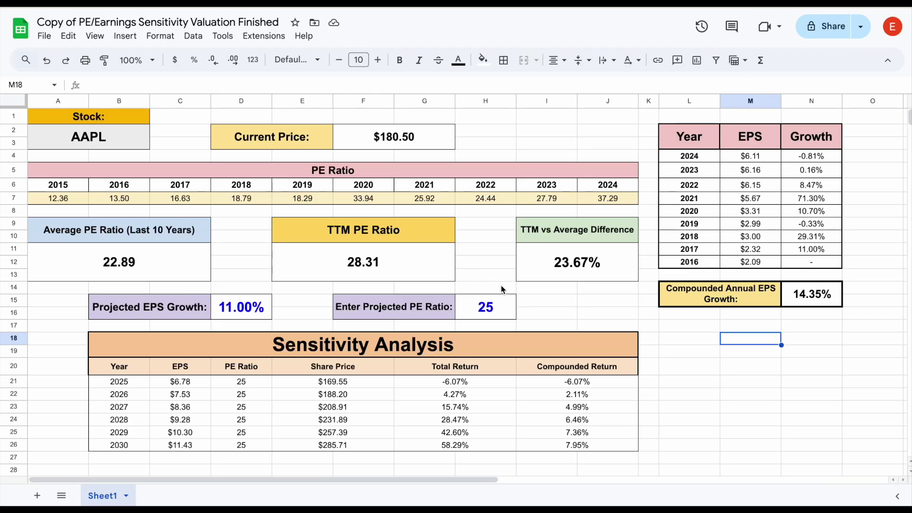
pyautogui.click(527, 302)
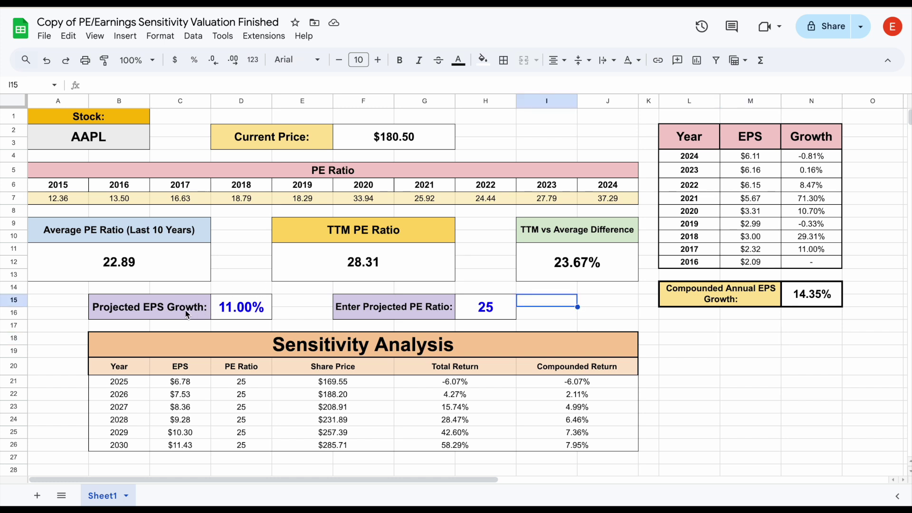
pyautogui.moveTo(185, 310); pyautogui.dragTo(240, 314)
pyautogui.click(238, 310)
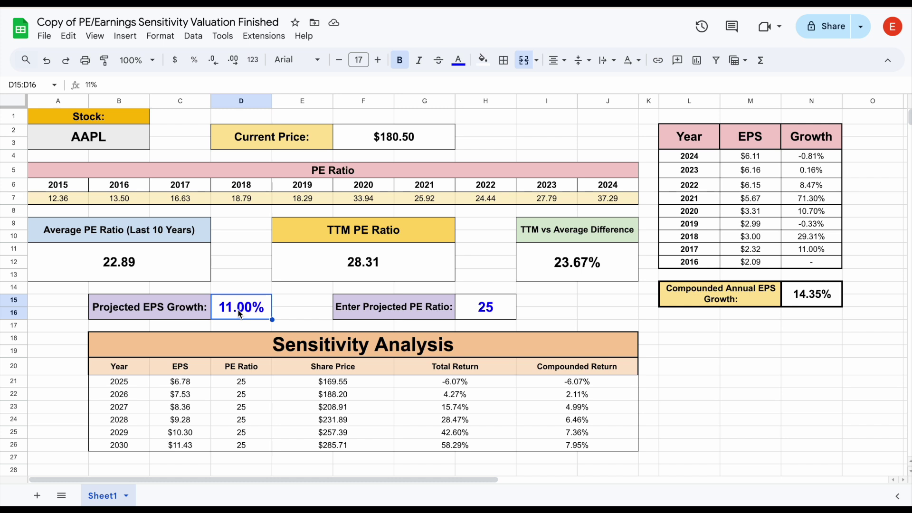
pyautogui.moveTo(428, 308); pyautogui.dragTo(566, 301)
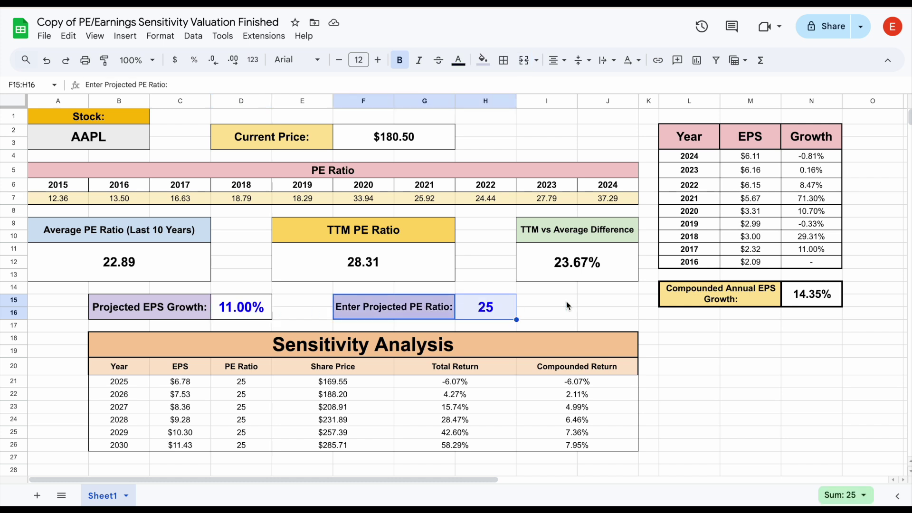
pyautogui.click(589, 303)
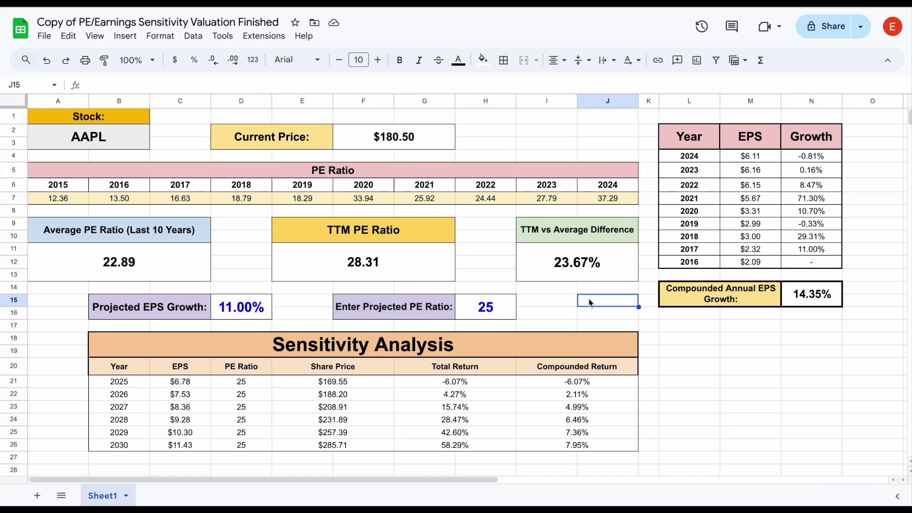
pyautogui.click(480, 449)
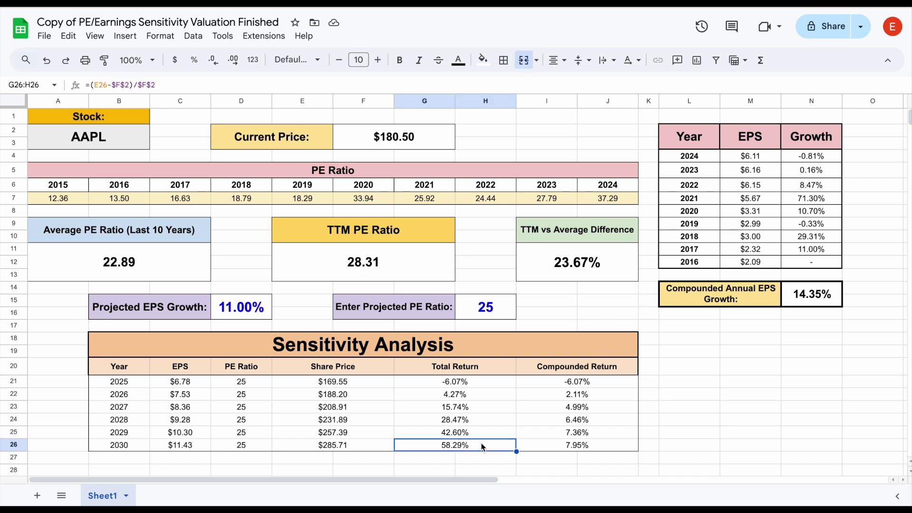
pyautogui.click(534, 447)
# Step: Clear the 11.00% projected EPS growth and the projected PE ratio of 25
pyautogui.click(259, 317)
pyautogui.press('Delete')
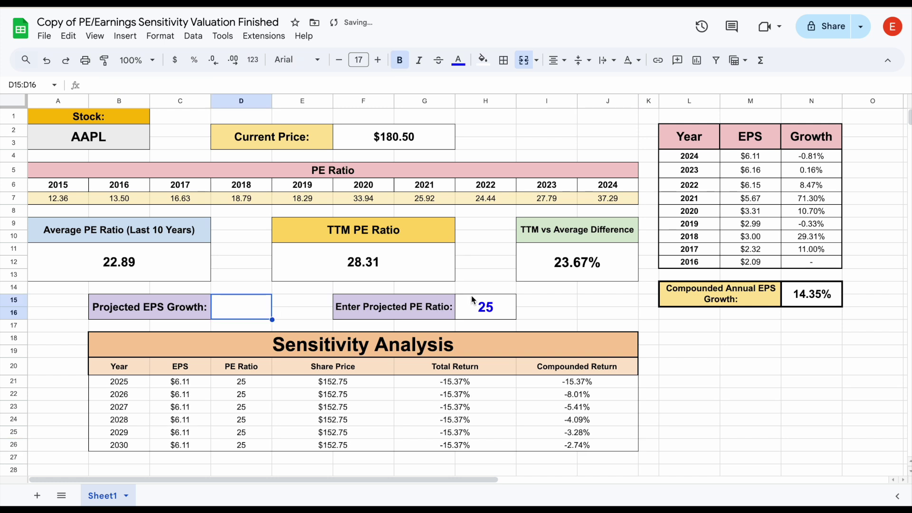
pyautogui.click(480, 302)
pyautogui.press('Delete')
pyautogui.click(620, 308)
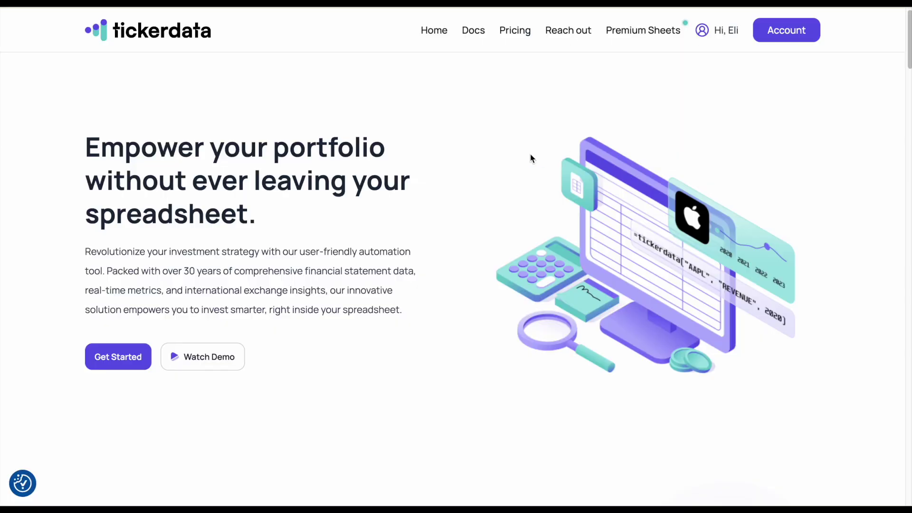
pyautogui.click(627, 32)
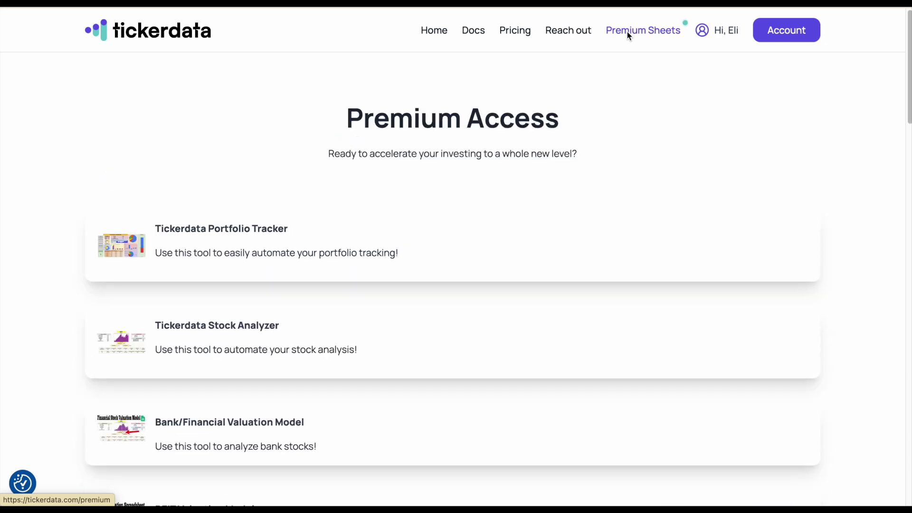
pyautogui.scroll(-20, 504, 180)
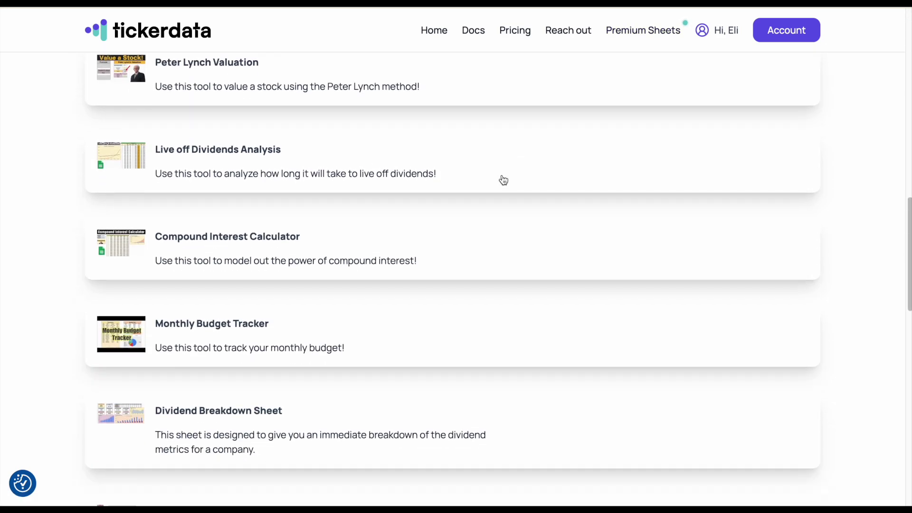
pyautogui.scroll(-12, 504, 180)
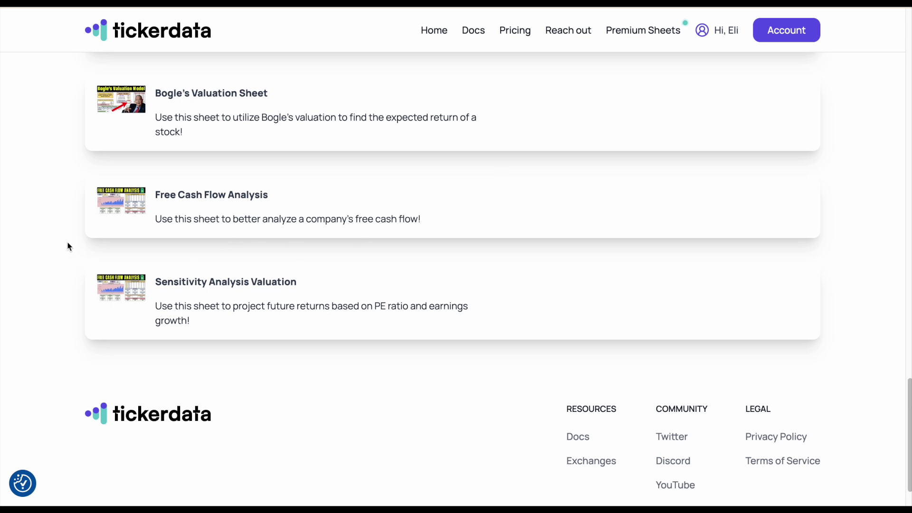
pyautogui.scroll(10, 68, 246)
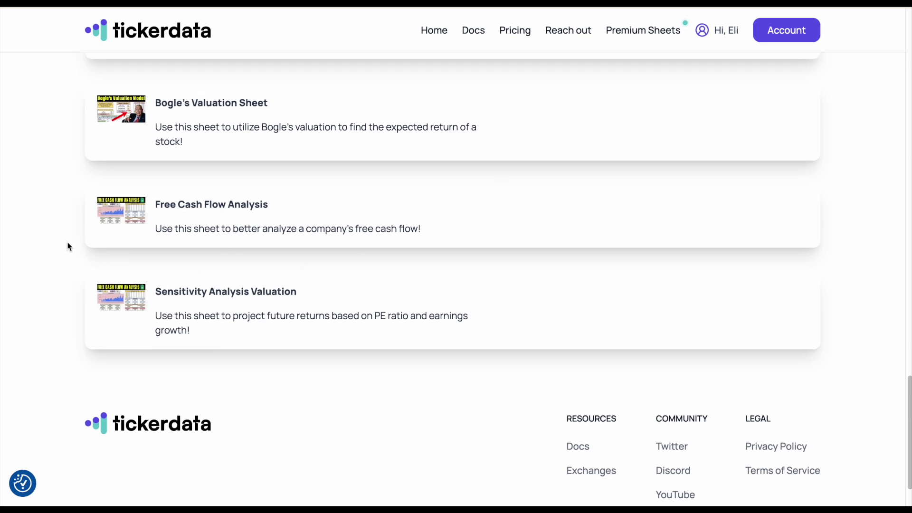
pyautogui.scroll(15, 68, 246)
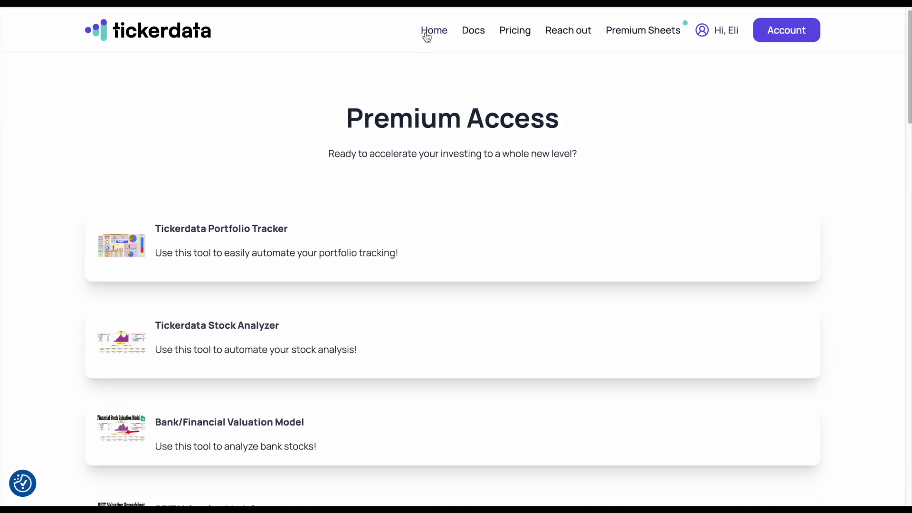
pyautogui.click(429, 34)
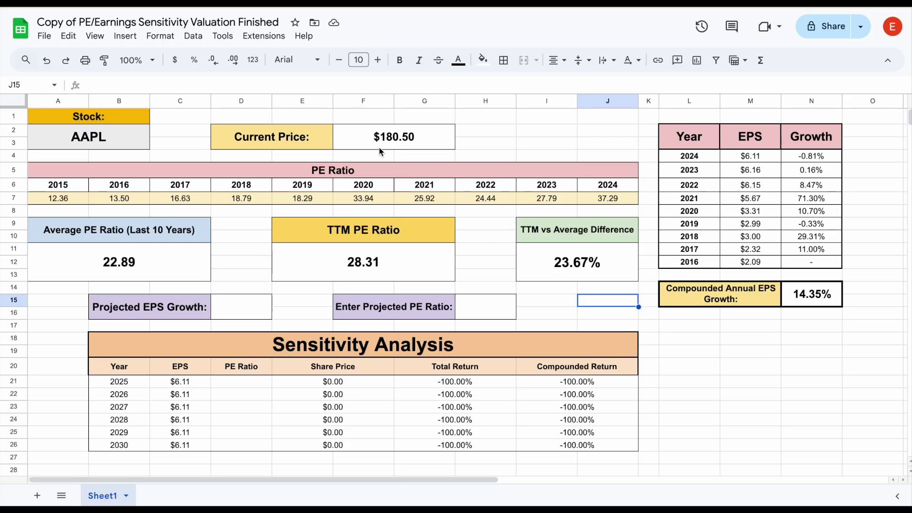
pyautogui.click(264, 36)
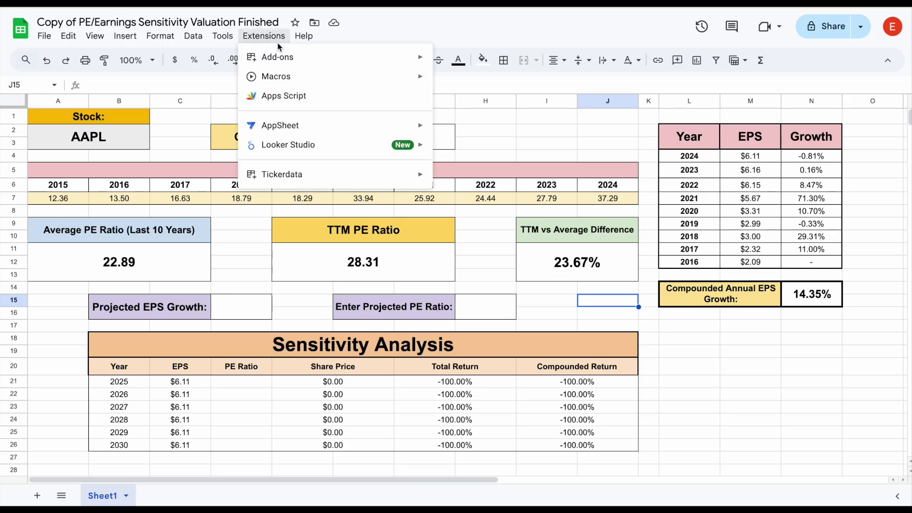
pyautogui.moveTo(320, 169)
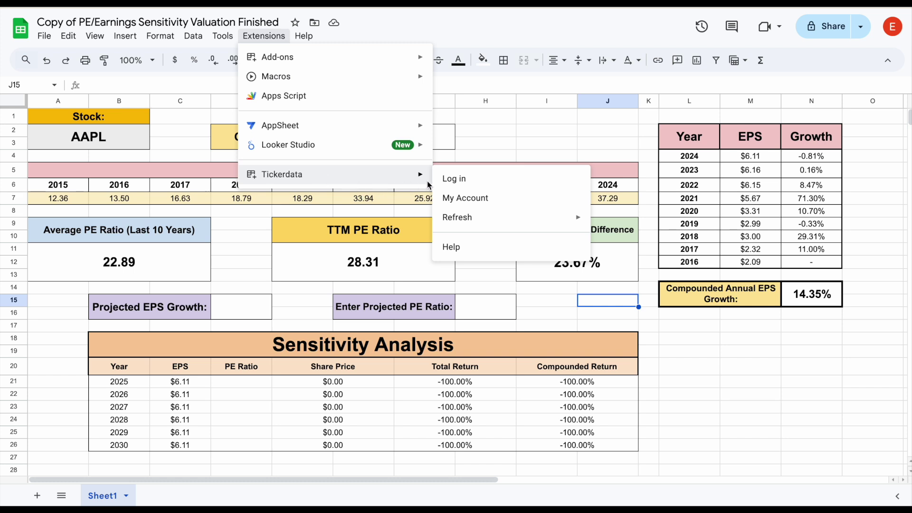
pyautogui.click(490, 129)
pyautogui.click(533, 129)
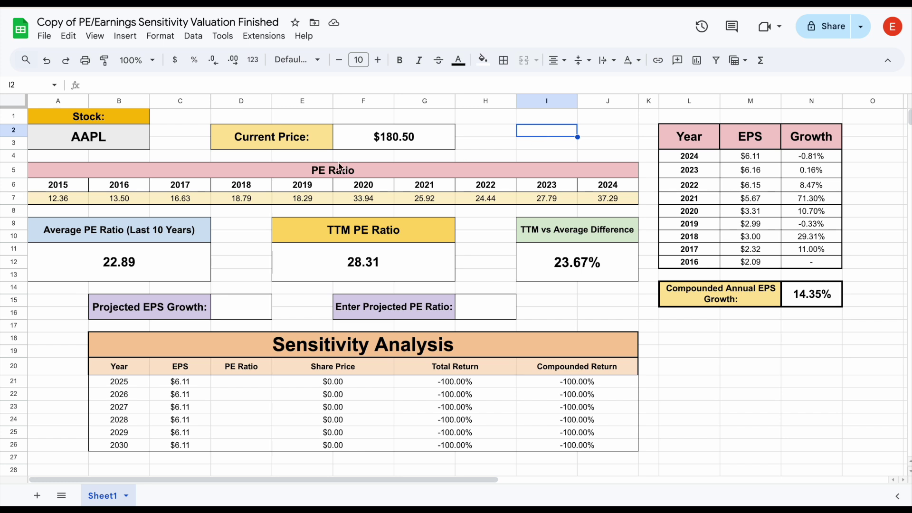
# Step: Change the ticker in A2 from AAPL to GOOG
pyautogui.click(113, 144)
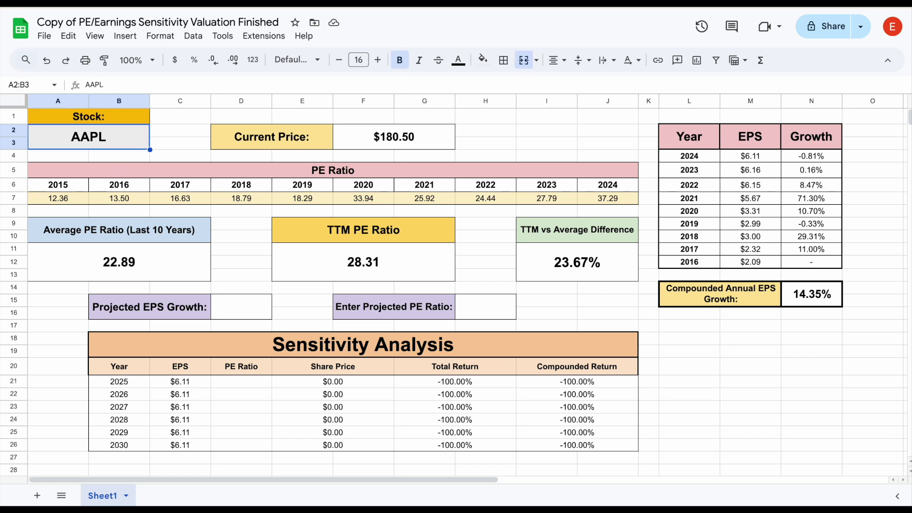
pyautogui.write('GOOG')
pyautogui.press('Return')
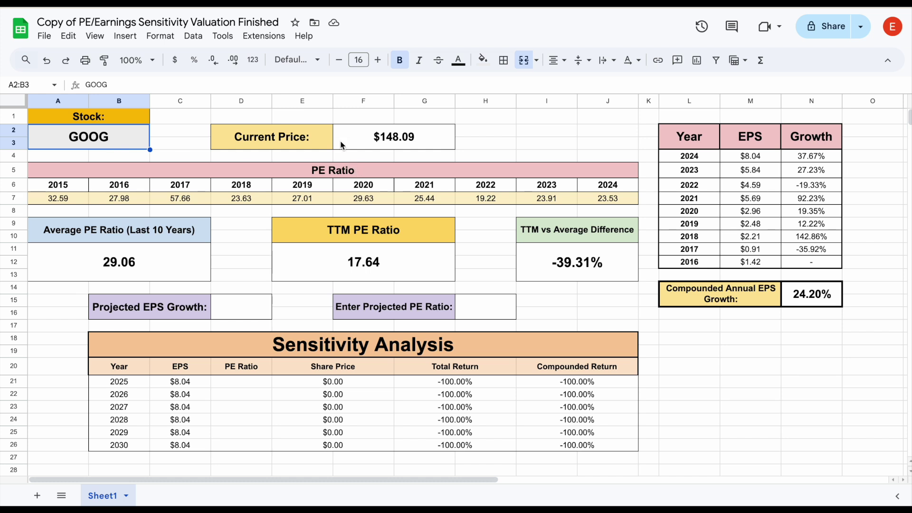
# Step: Inspect GOOG's $148.09 price formula, 24.20% compounded EPS growth formula and yearly PE history
pyautogui.click(306, 144)
pyautogui.moveTo(306, 144); pyautogui.dragTo(366, 139)
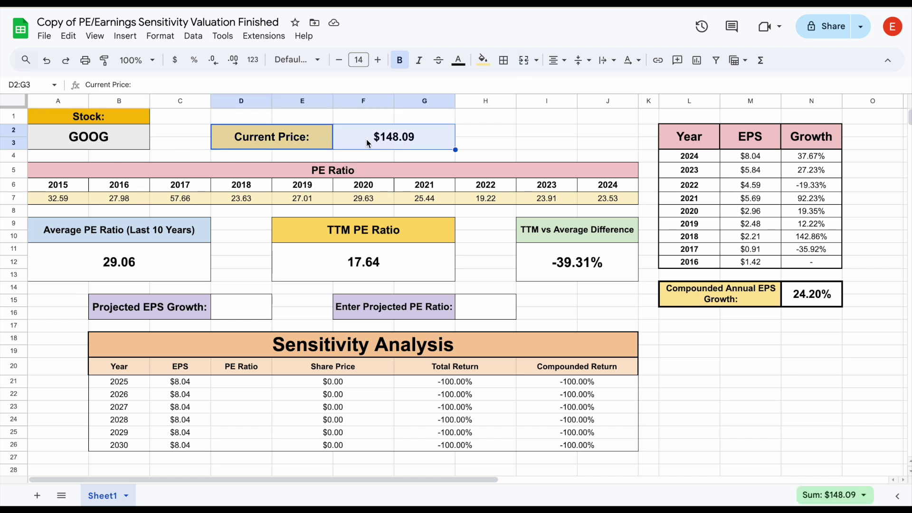
pyautogui.click(366, 139)
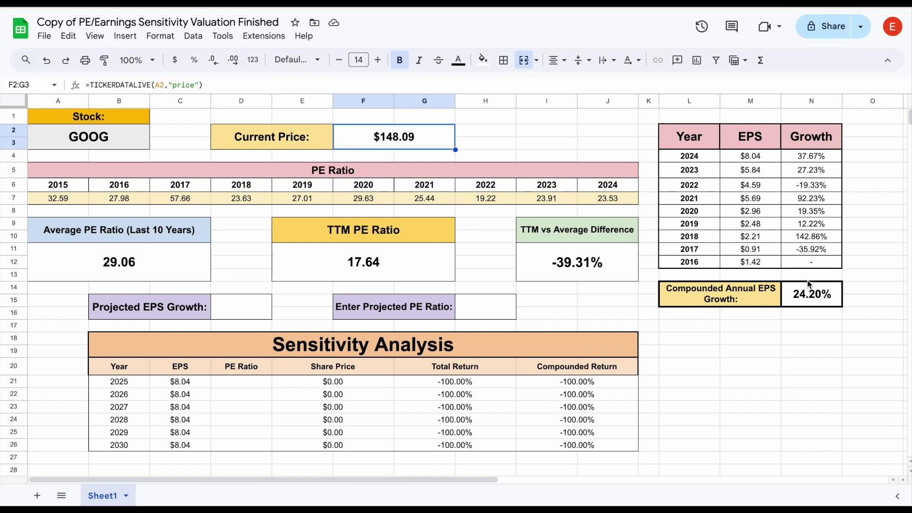
pyautogui.click(760, 305)
pyautogui.click(803, 298)
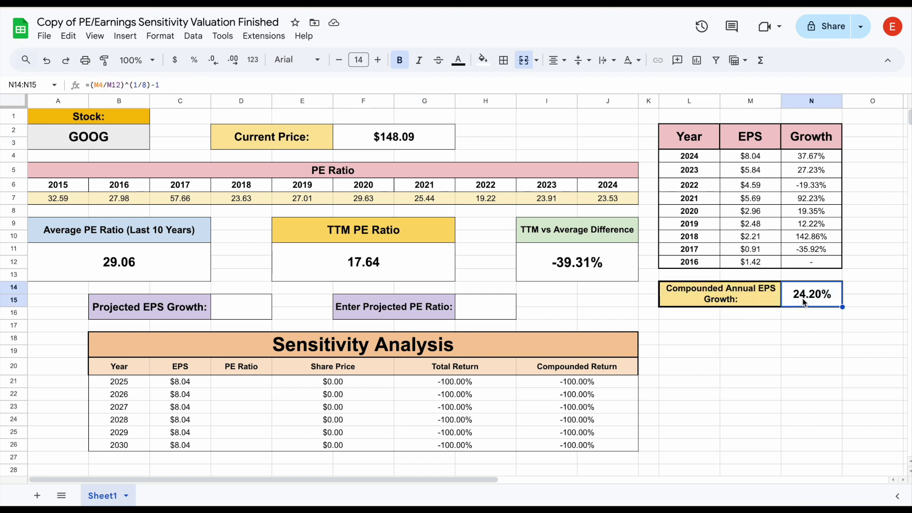
pyautogui.moveTo(709, 262); pyautogui.dragTo(705, 159)
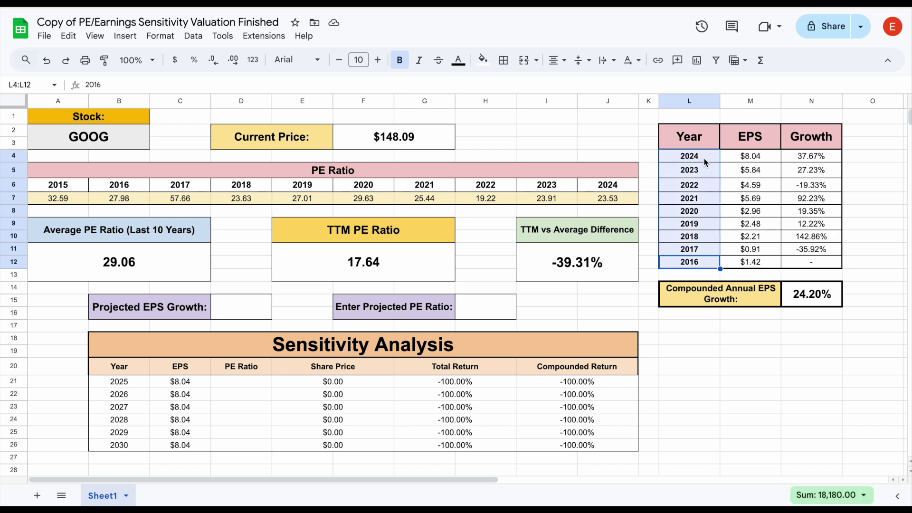
pyautogui.moveTo(760, 303); pyautogui.dragTo(802, 298)
pyautogui.click(802, 298)
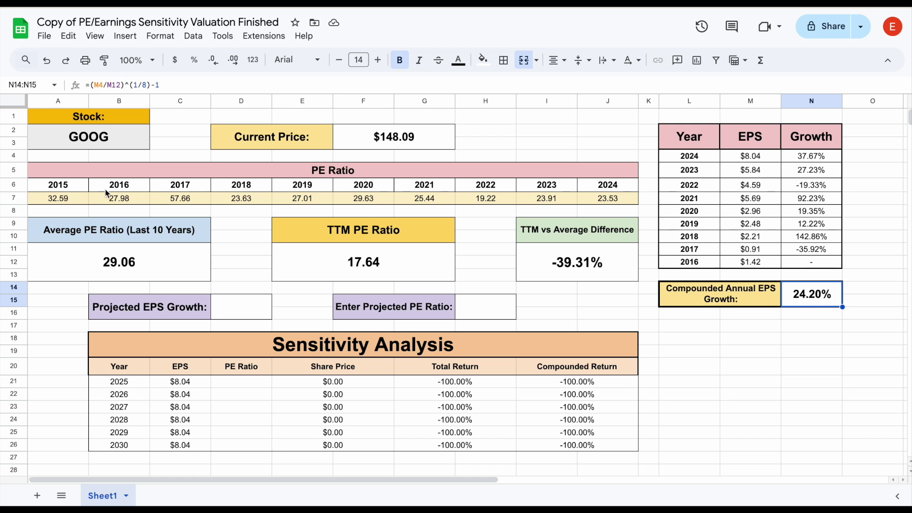
pyautogui.moveTo(74, 202); pyautogui.dragTo(595, 193)
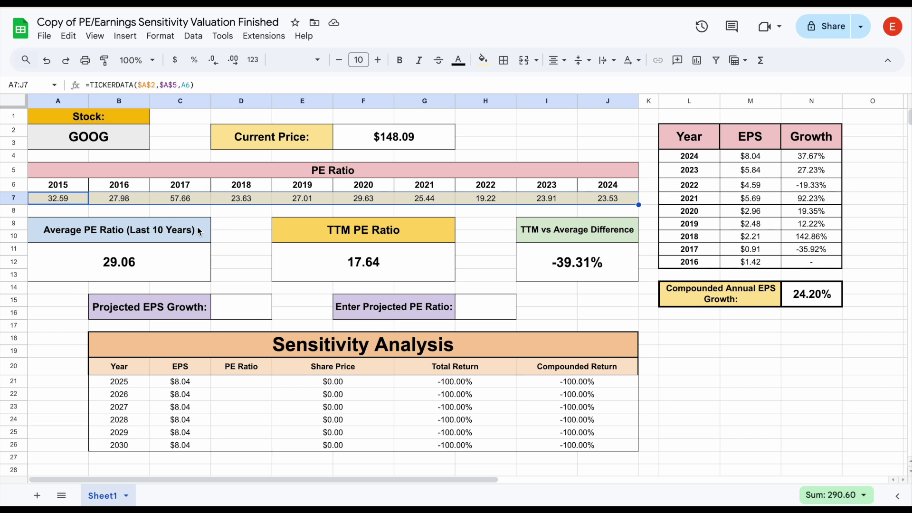
# Step: Delete the 2017 PE outlier of 57.66, lowering the average PE from 29.06 to 25.88
pyautogui.moveTo(199, 233); pyautogui.dragTo(199, 262)
pyautogui.click(199, 262)
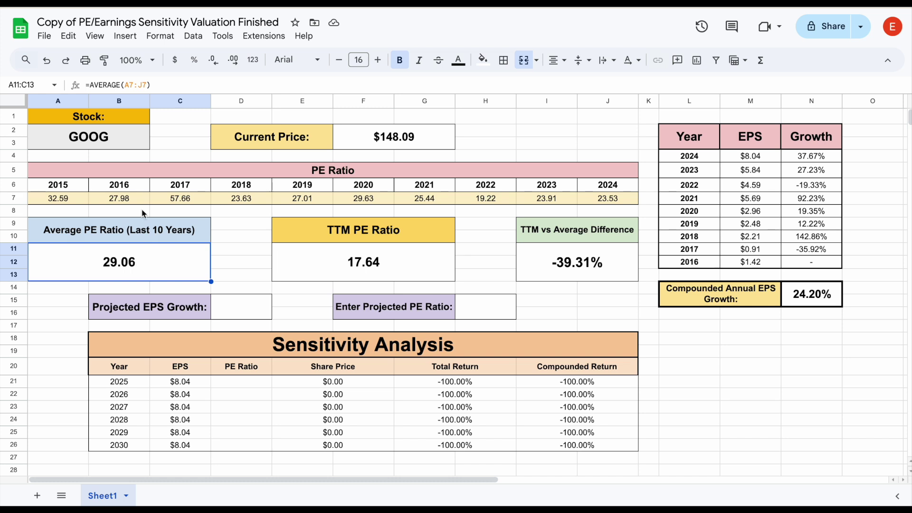
pyautogui.moveTo(73, 198); pyautogui.dragTo(594, 198)
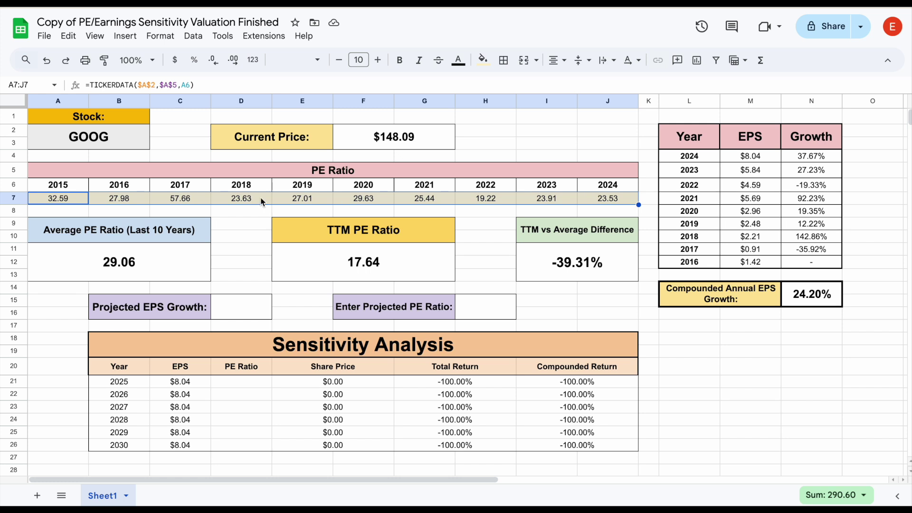
pyautogui.click(195, 201)
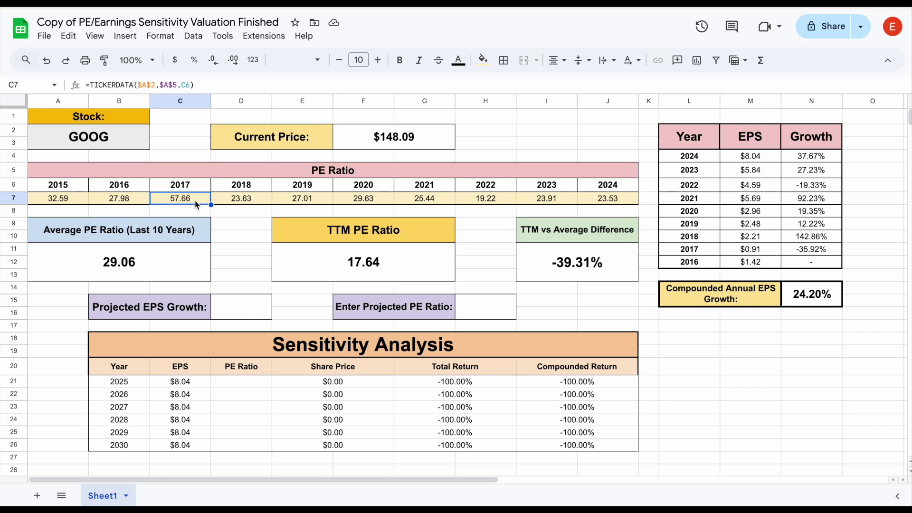
pyautogui.press('Delete')
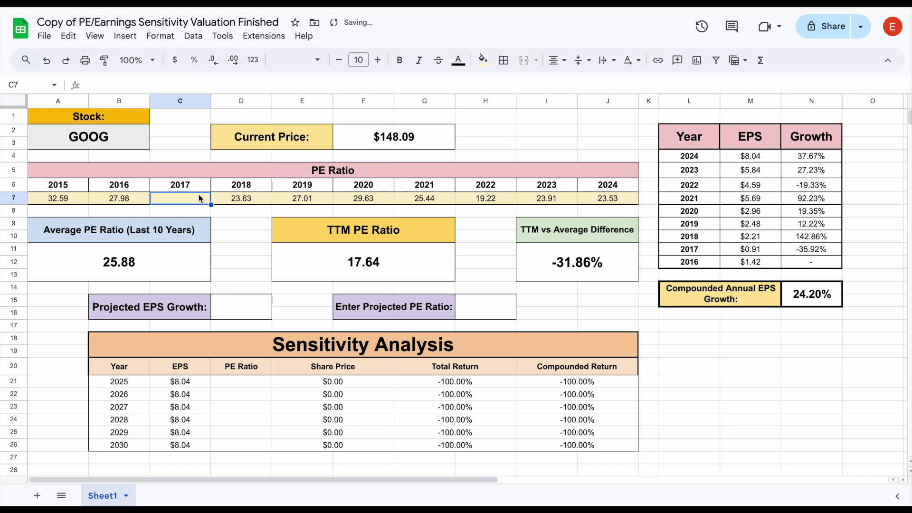
pyautogui.moveTo(198, 230); pyautogui.dragTo(190, 258)
pyautogui.click(189, 259)
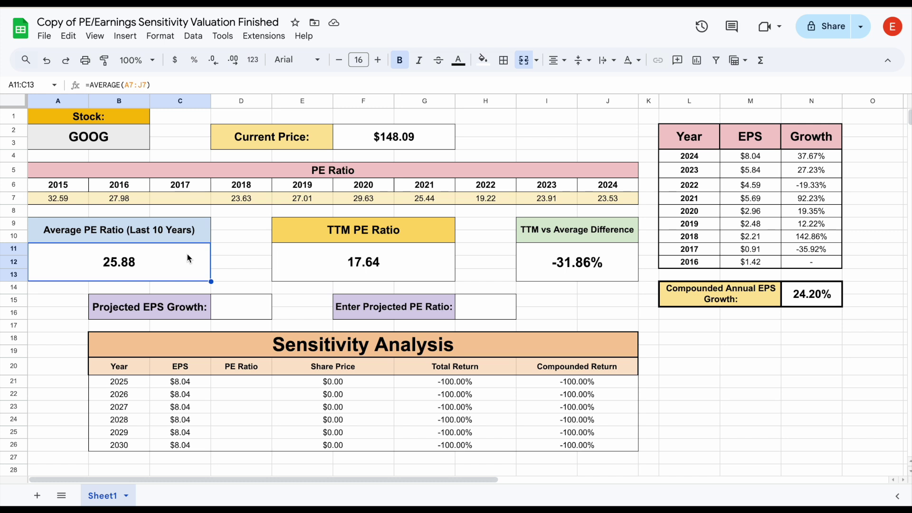
pyautogui.click(357, 265)
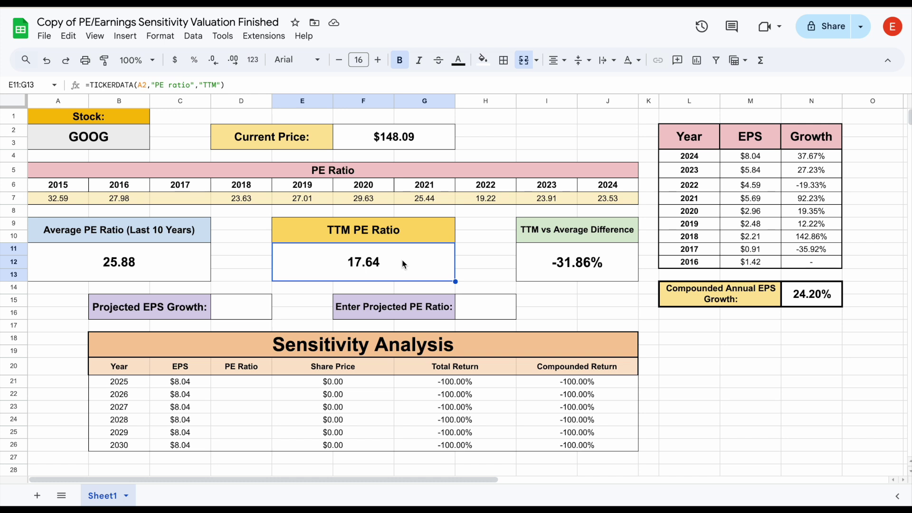
pyautogui.click(584, 270)
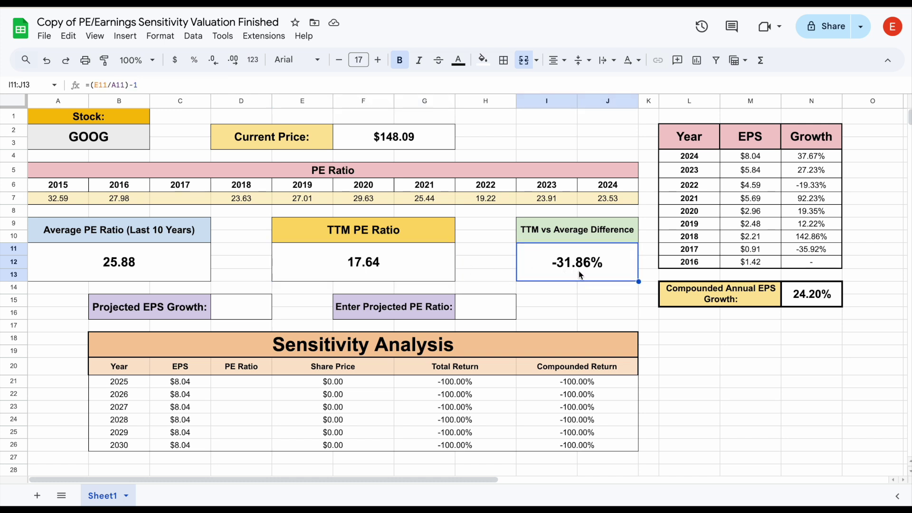
pyautogui.moveTo(407, 231); pyautogui.dragTo(408, 257)
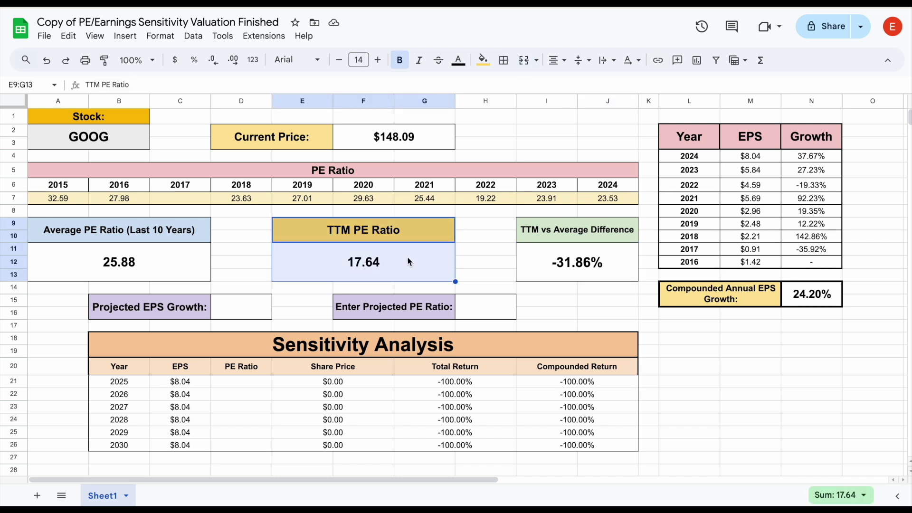
pyautogui.click(407, 258)
pyautogui.moveTo(187, 236); pyautogui.dragTo(186, 263)
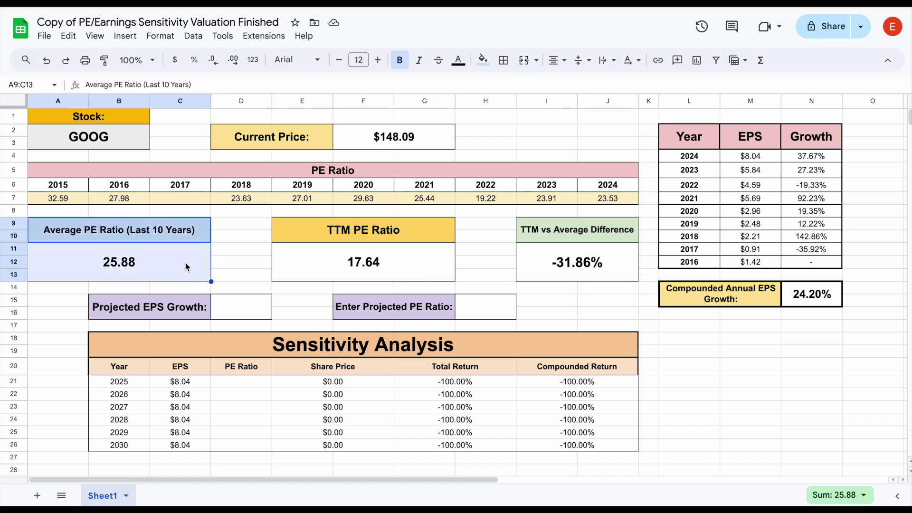
pyautogui.click(185, 264)
pyautogui.moveTo(67, 198); pyautogui.dragTo(605, 199)
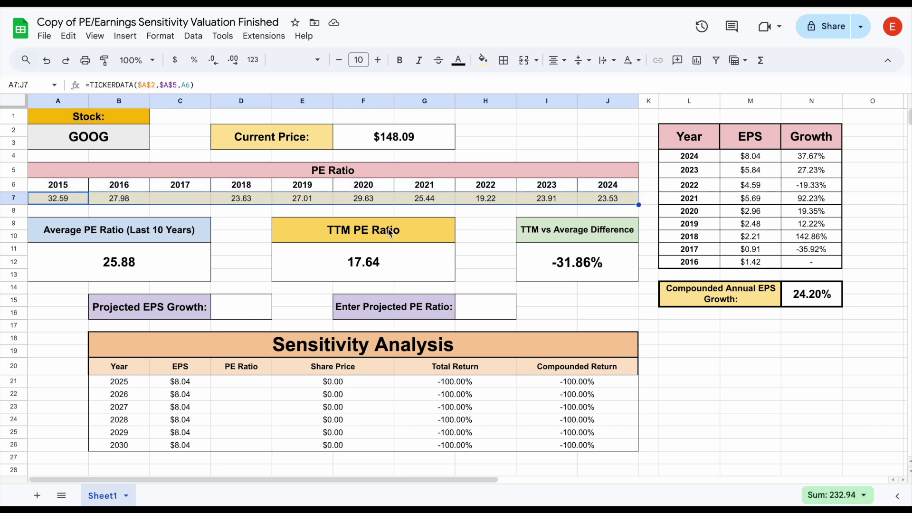
pyautogui.moveTo(389, 231); pyautogui.dragTo(388, 252)
pyautogui.click(388, 252)
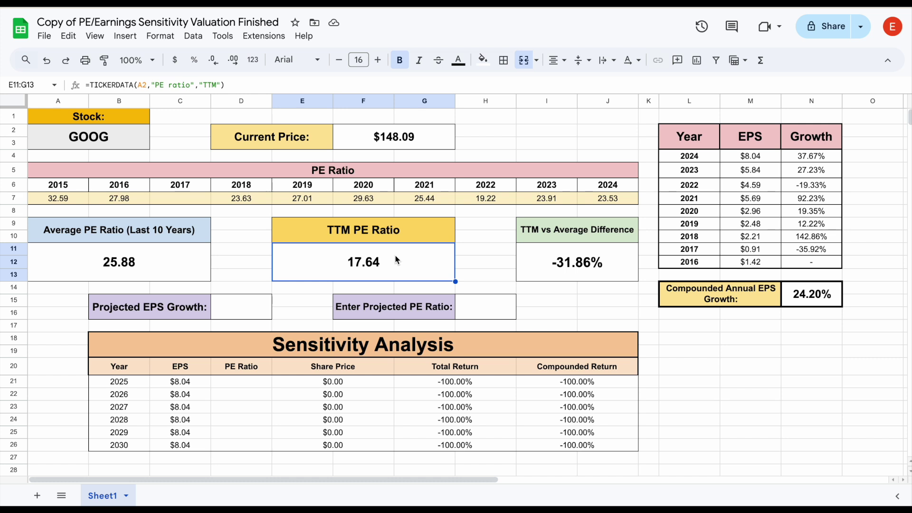
pyautogui.moveTo(199, 237); pyautogui.dragTo(197, 253)
pyautogui.moveTo(414, 240); pyautogui.dragTo(419, 258)
pyautogui.click(418, 258)
pyautogui.click(185, 307)
pyautogui.click(248, 313)
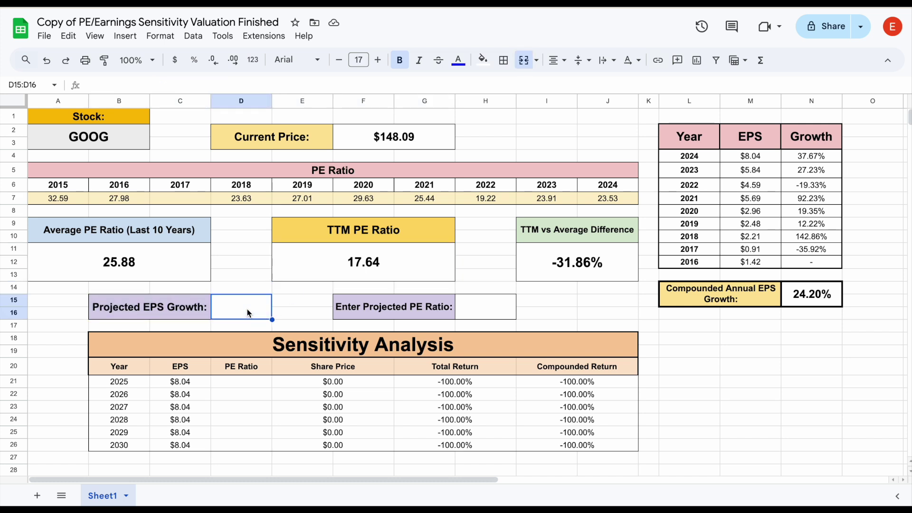
pyautogui.click(423, 314)
pyautogui.click(468, 313)
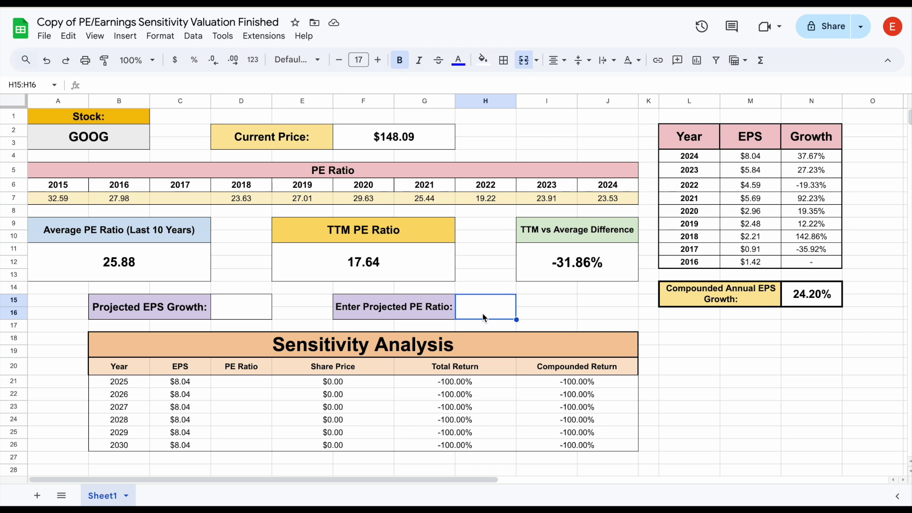
pyautogui.click(195, 308)
pyautogui.click(250, 308)
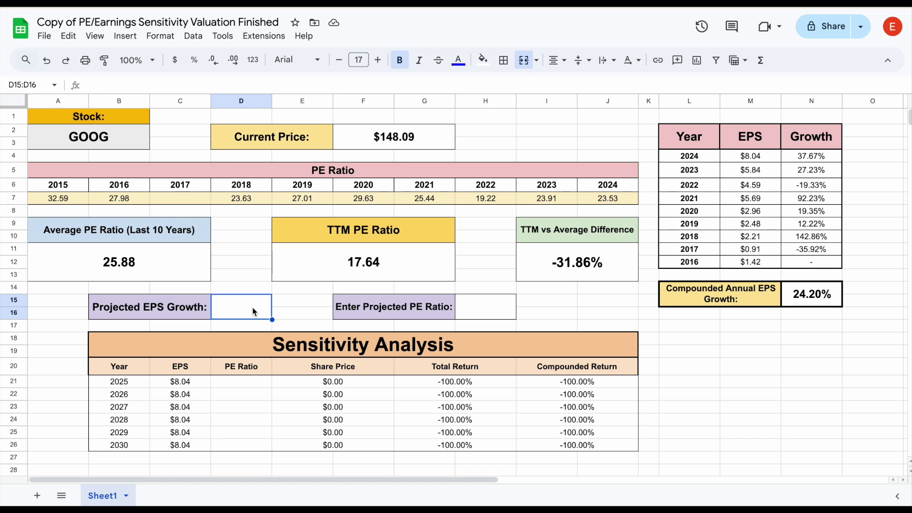
pyautogui.moveTo(690, 156); pyautogui.dragTo(817, 263)
pyautogui.click(826, 262)
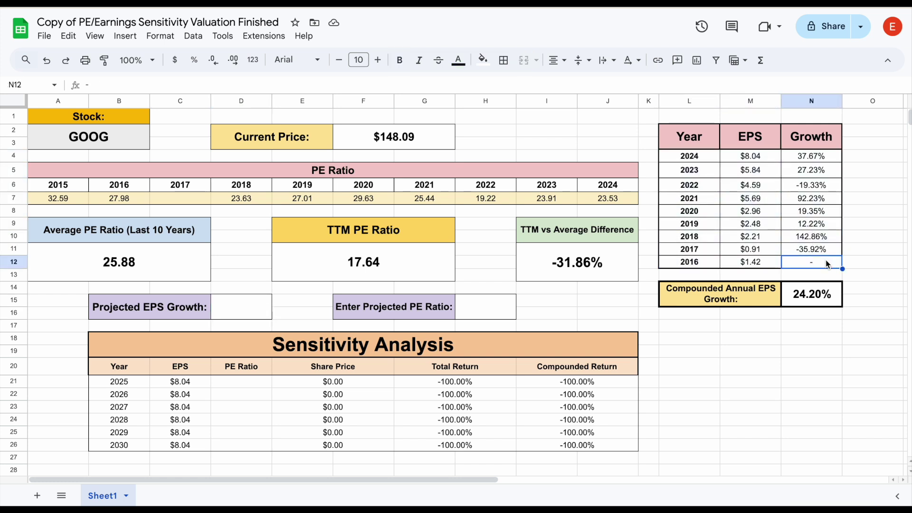
pyautogui.click(746, 304)
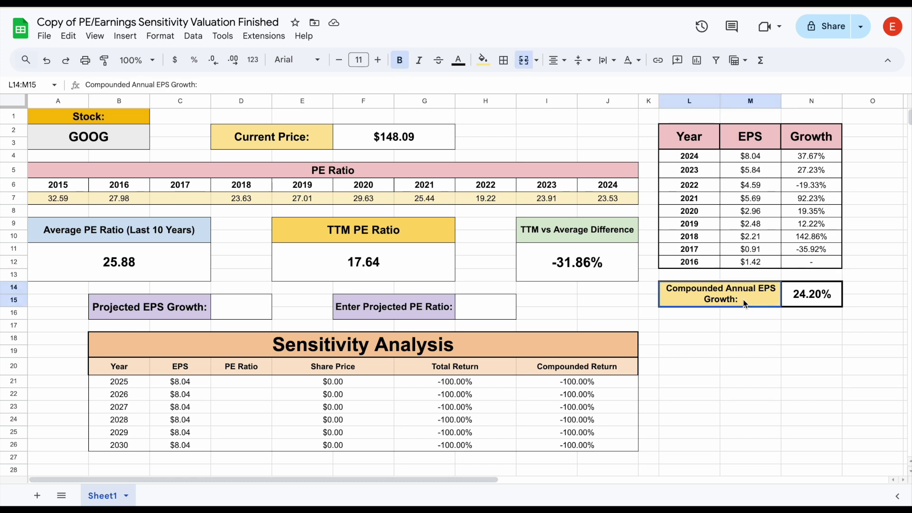
pyautogui.click(818, 304)
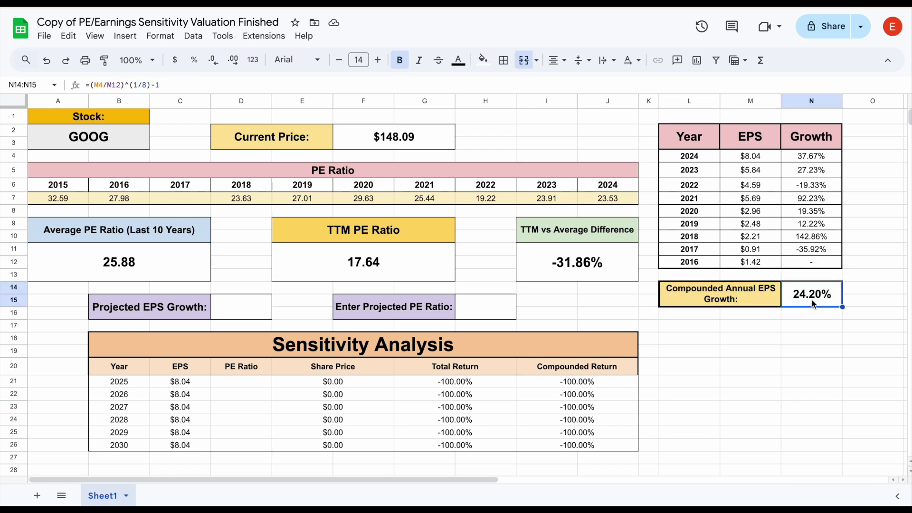
pyautogui.click(708, 178)
pyautogui.click(798, 301)
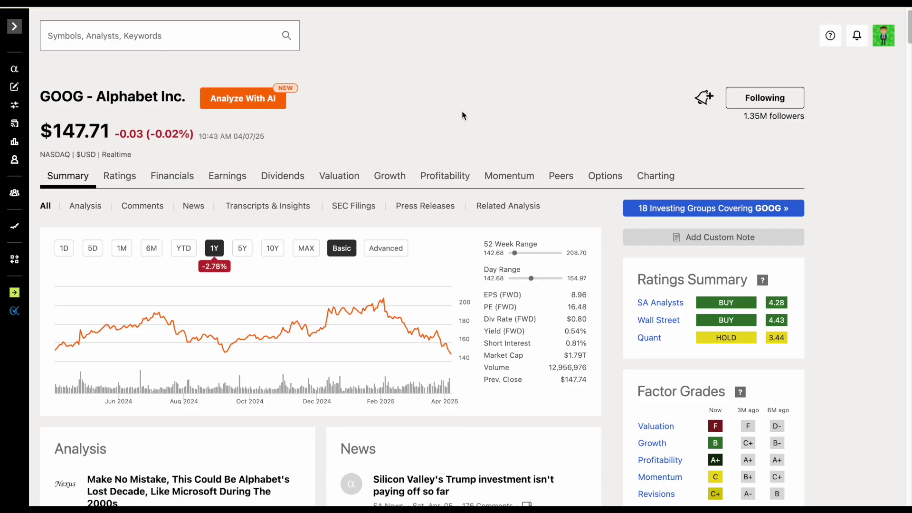
# Step: Review GOOG's annual EPS estimates on Seeking Alpha's Earnings Estimates page
pyautogui.click(228, 176)
pyautogui.click(175, 206)
pyautogui.scroll(-3, 373, 98)
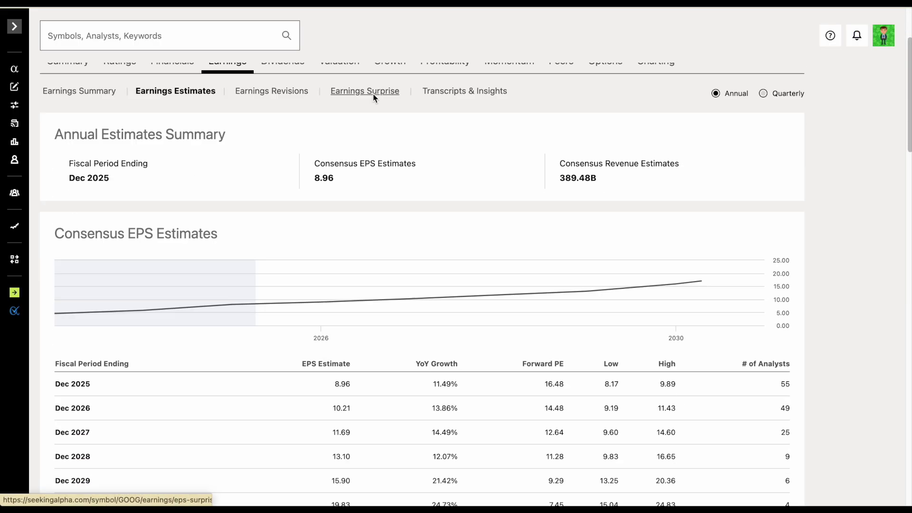
pyautogui.scroll(-4, 374, 97)
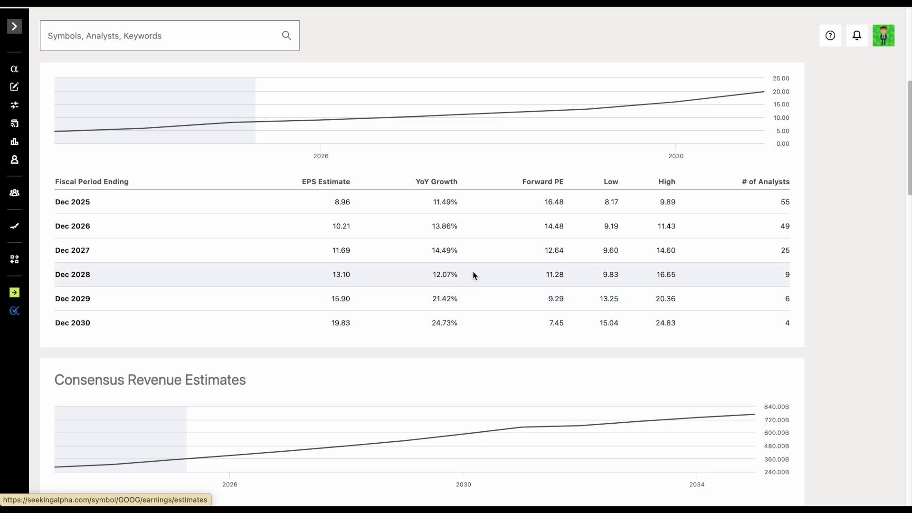
pyautogui.scroll(6, 483, 237)
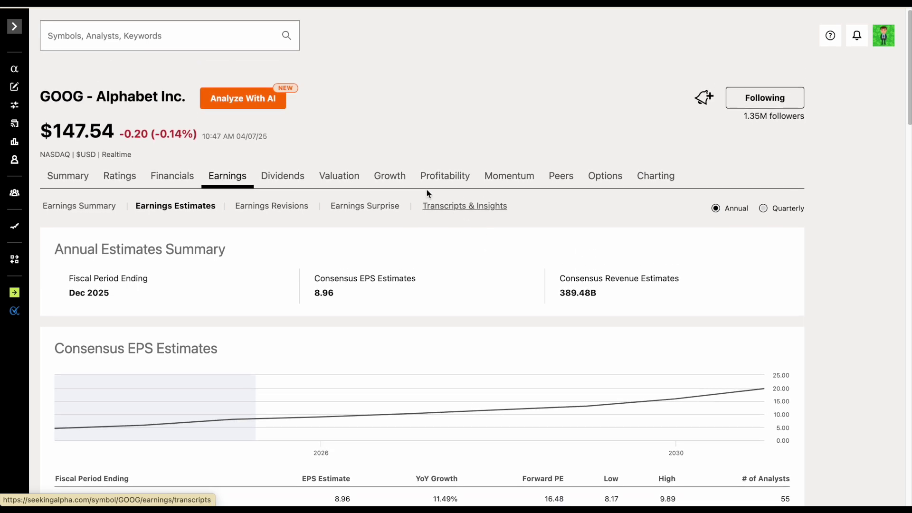
# Step: Check GOOG's 16.16% long-term EPS growth on the Growth page, then return to the spreadsheet
pyautogui.click(394, 179)
pyautogui.scroll(-4, 274, 228)
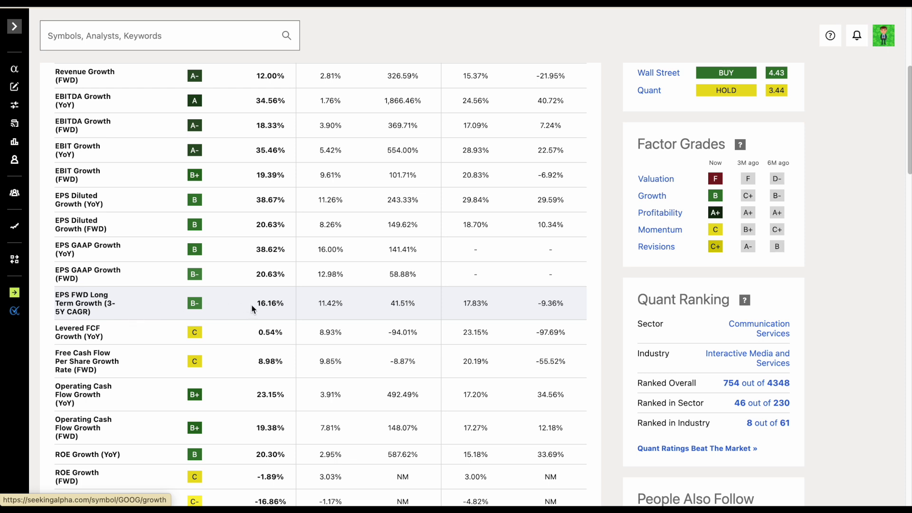
pyautogui.moveTo(254, 304); pyautogui.dragTo(278, 305)
pyautogui.click(607, 50)
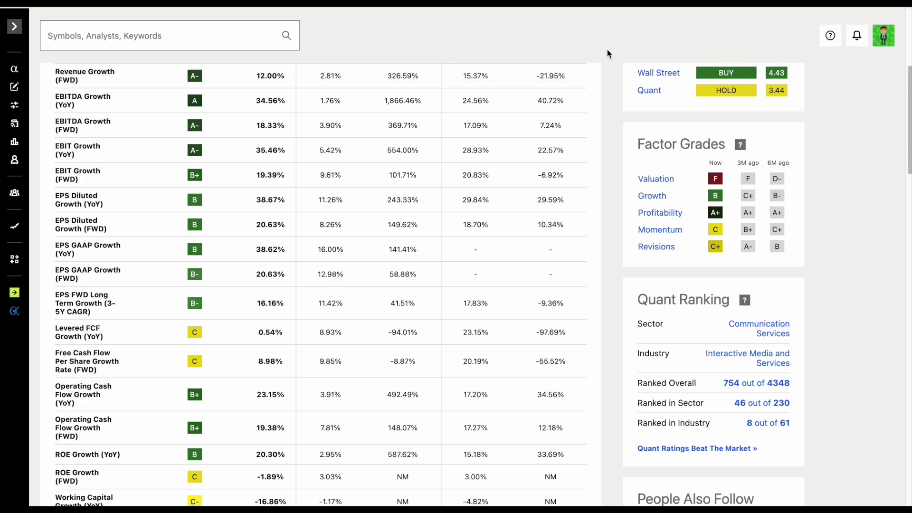
pyautogui.hotkey('ctrl', 'Tab')
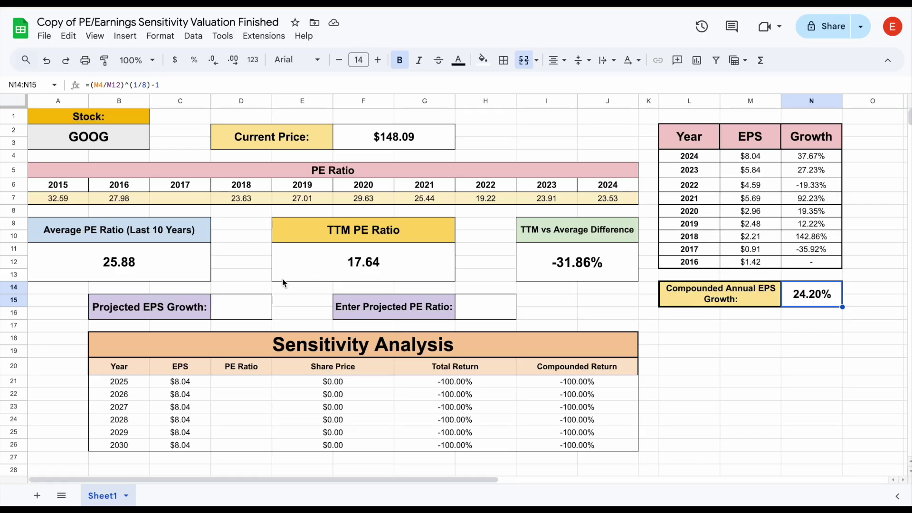
# Step: Enter 15% projected EPS growth and verify 2025–2030 EPS compounding from $9.25 to $18.60
pyautogui.click(247, 306)
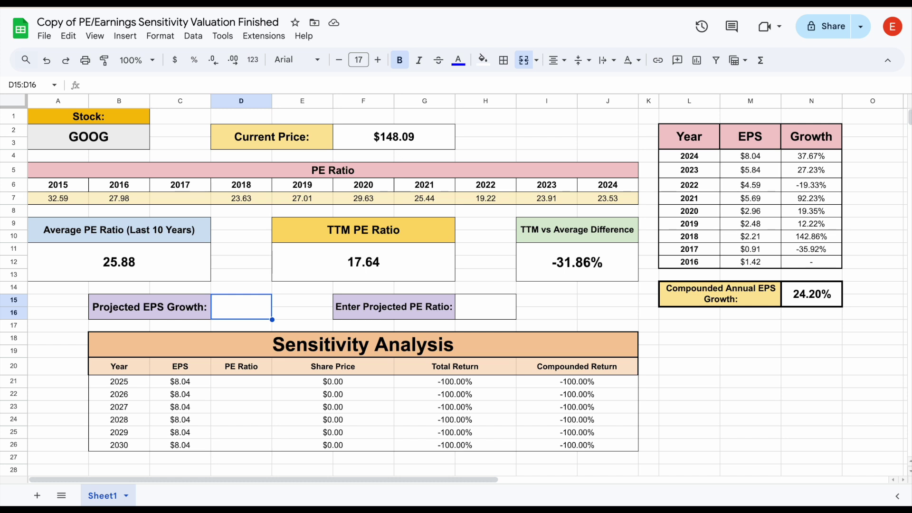
pyautogui.write('15%')
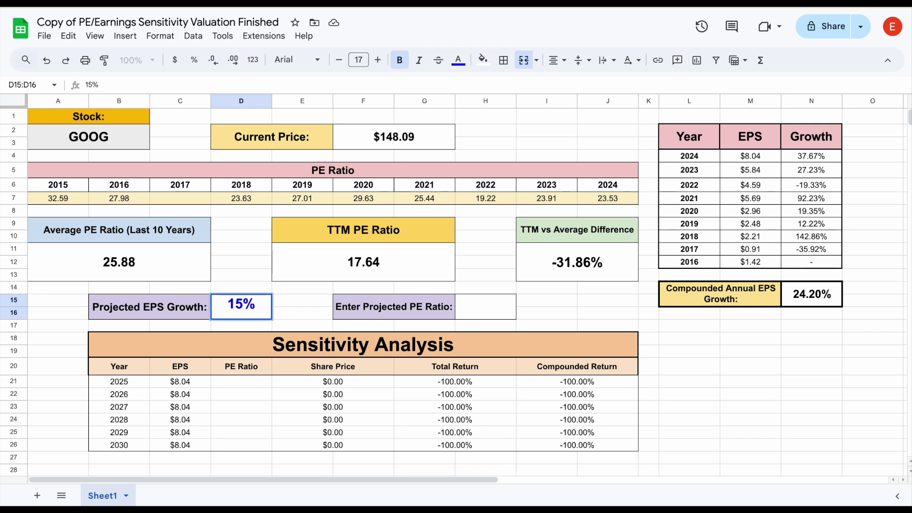
pyautogui.hotkey('ctrl', 'Return')
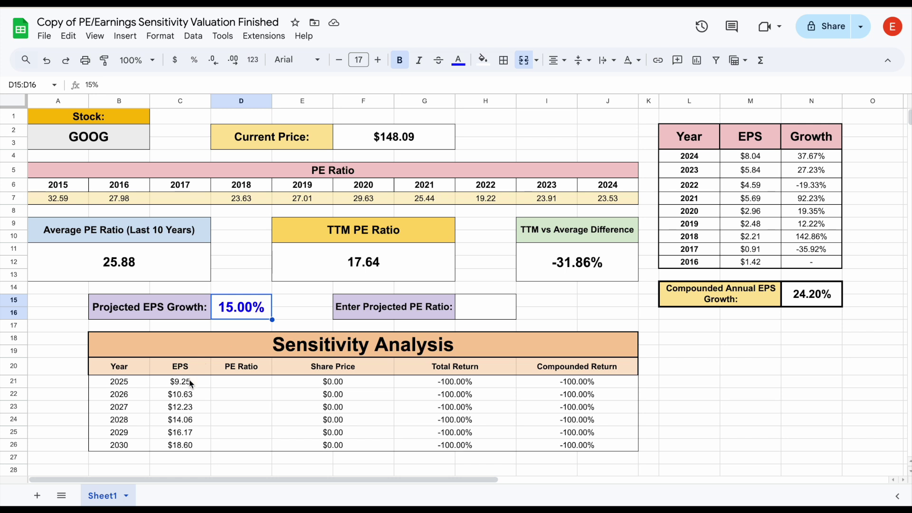
pyautogui.moveTo(190, 383); pyautogui.dragTo(182, 444)
pyautogui.click(192, 448)
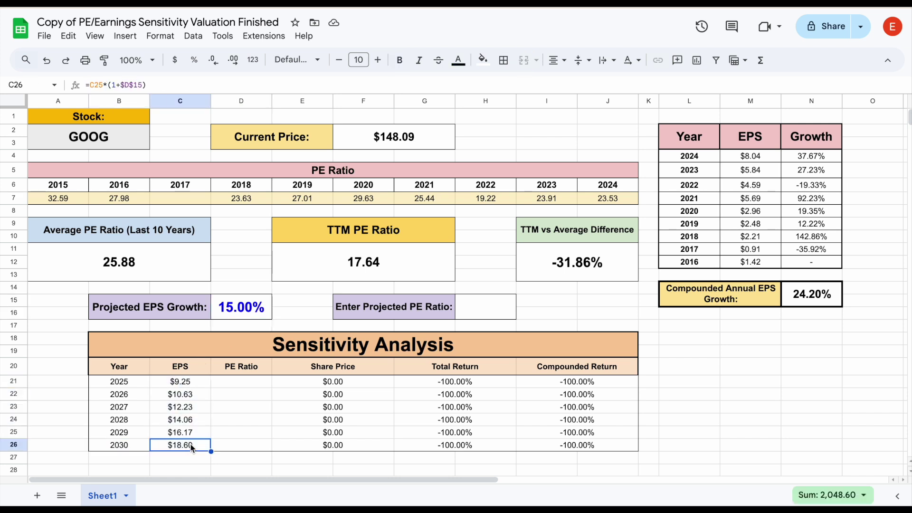
pyautogui.click(228, 314)
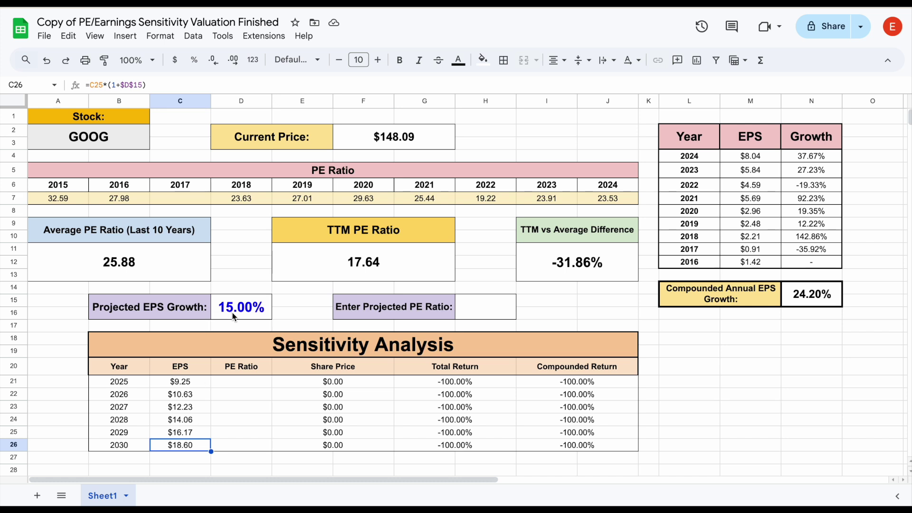
pyautogui.click(199, 447)
pyautogui.moveTo(427, 316); pyautogui.dragTo(462, 315)
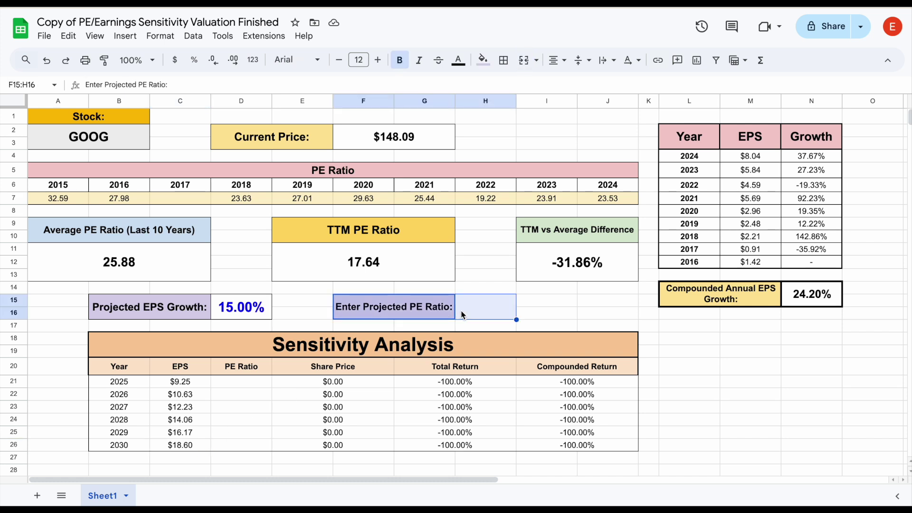
pyautogui.click(477, 312)
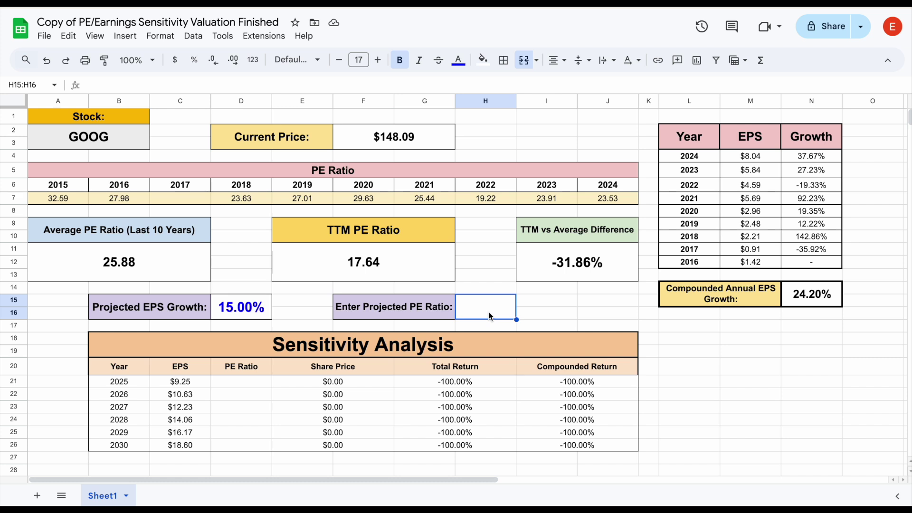
pyautogui.moveTo(452, 314); pyautogui.dragTo(466, 316)
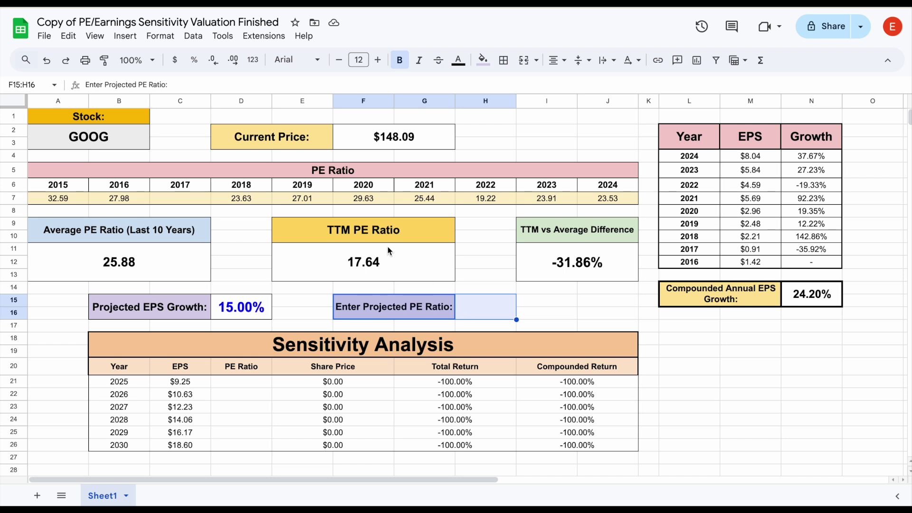
pyautogui.moveTo(202, 241); pyautogui.dragTo(192, 262)
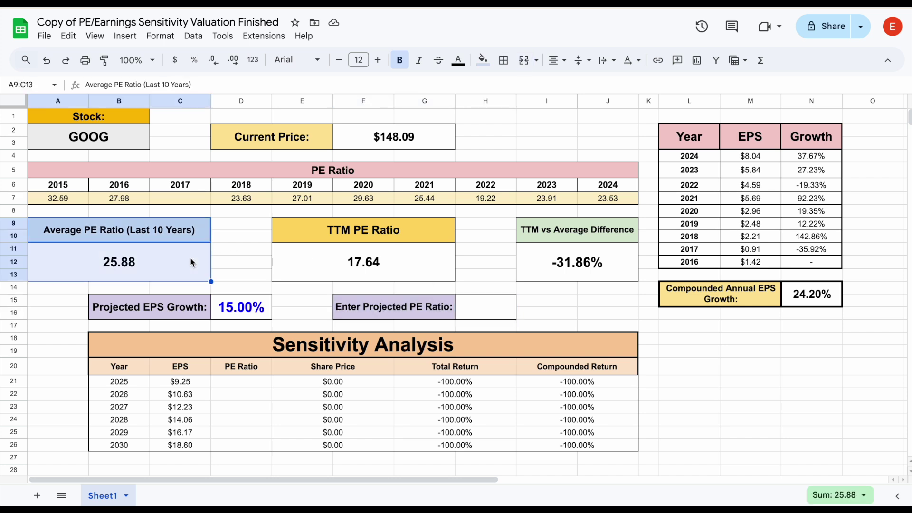
pyautogui.click(377, 271)
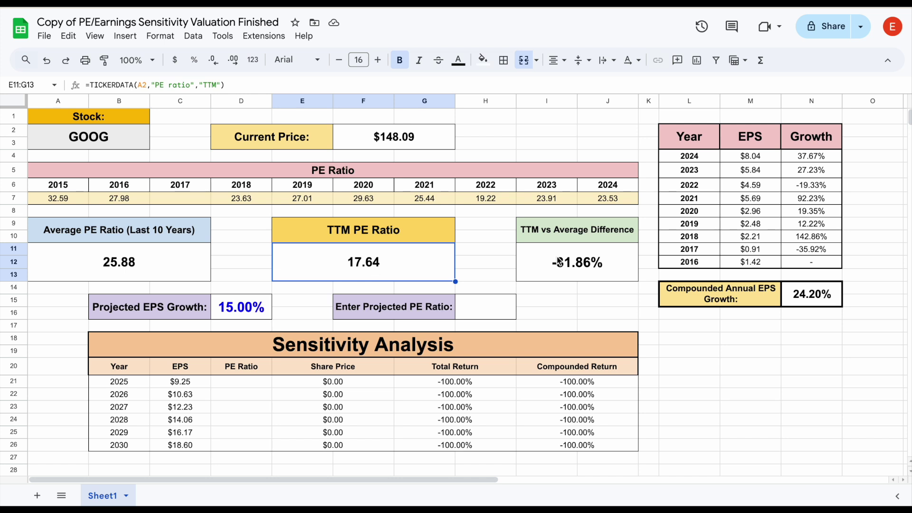
pyautogui.click(616, 274)
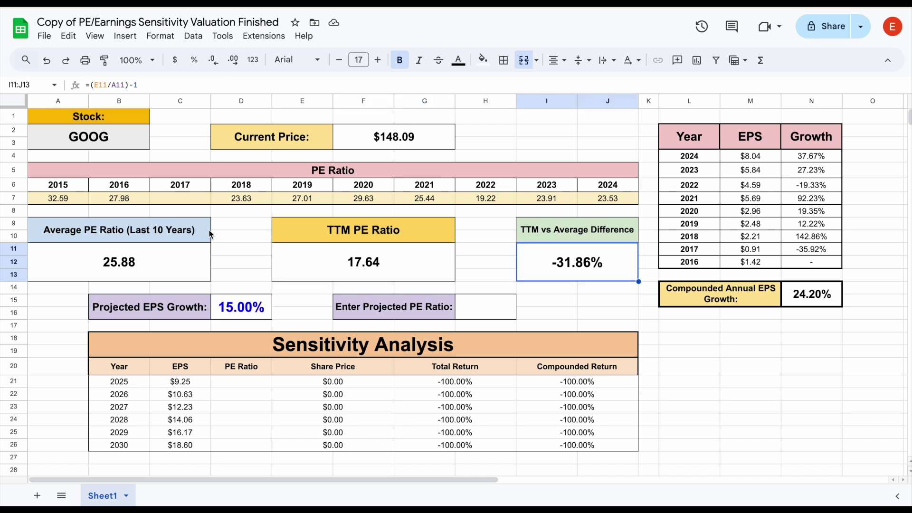
pyautogui.moveTo(209, 235); pyautogui.dragTo(197, 259)
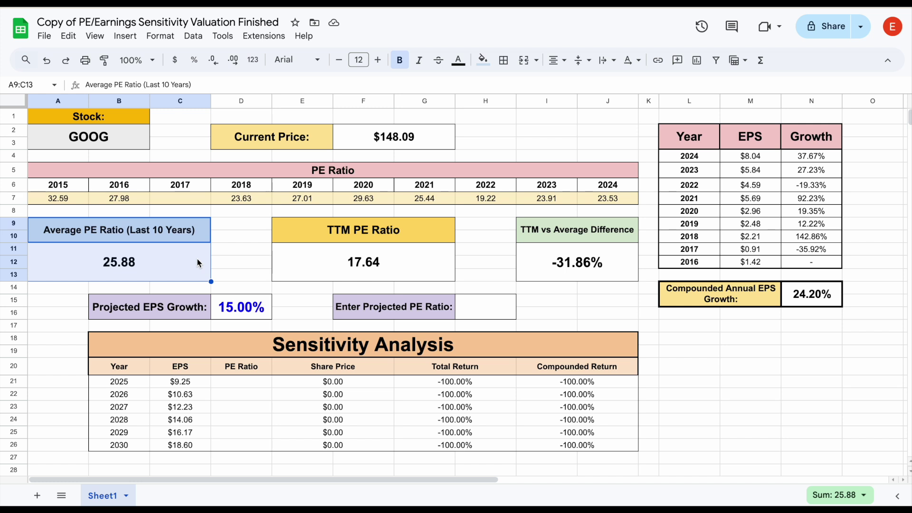
pyautogui.moveTo(579, 230); pyautogui.dragTo(578, 263)
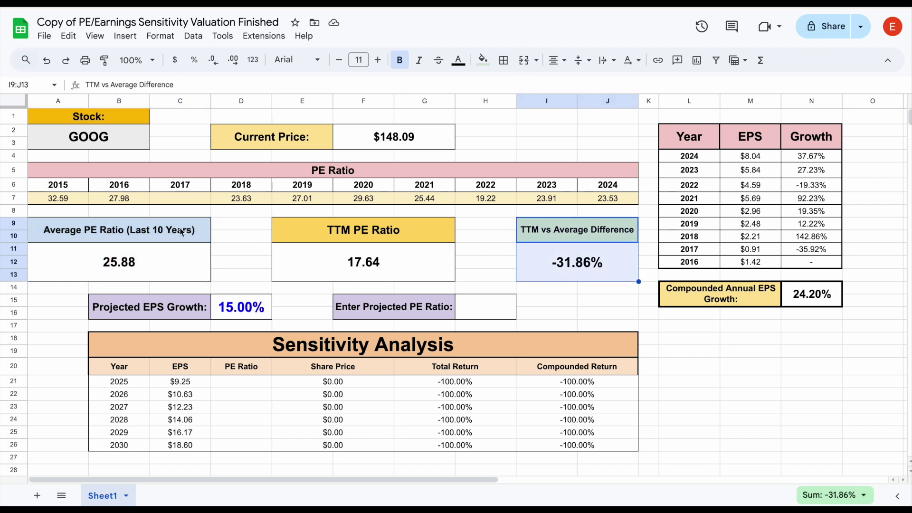
pyautogui.moveTo(182, 232); pyautogui.dragTo(185, 257)
pyautogui.click(185, 258)
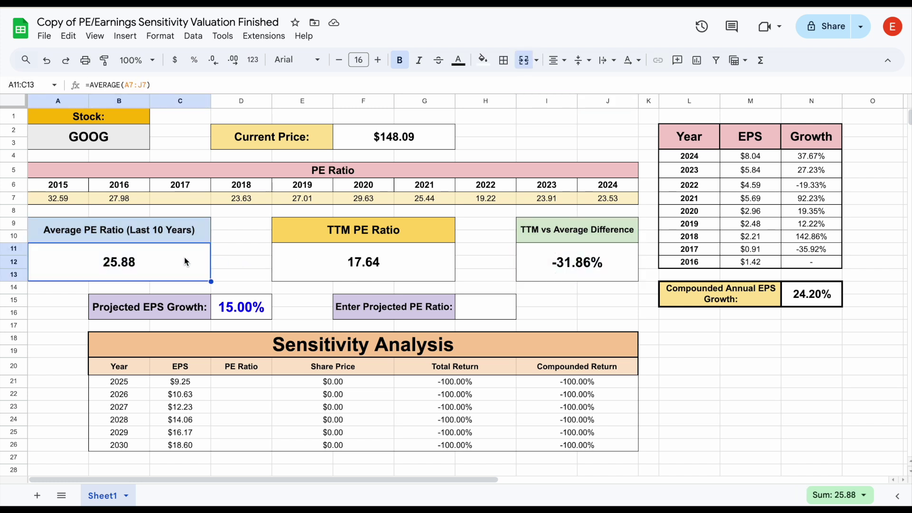
pyautogui.click(469, 306)
# Step: Enter 25.88 as the projected PE ratio alongside the 15.00% EPS growth
pyautogui.write('25.8')
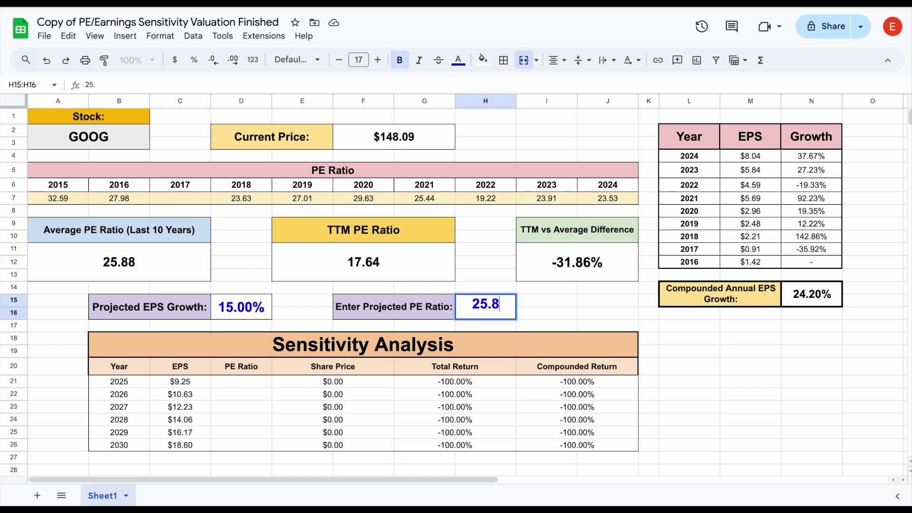
pyautogui.write('8')
pyautogui.press('Return')
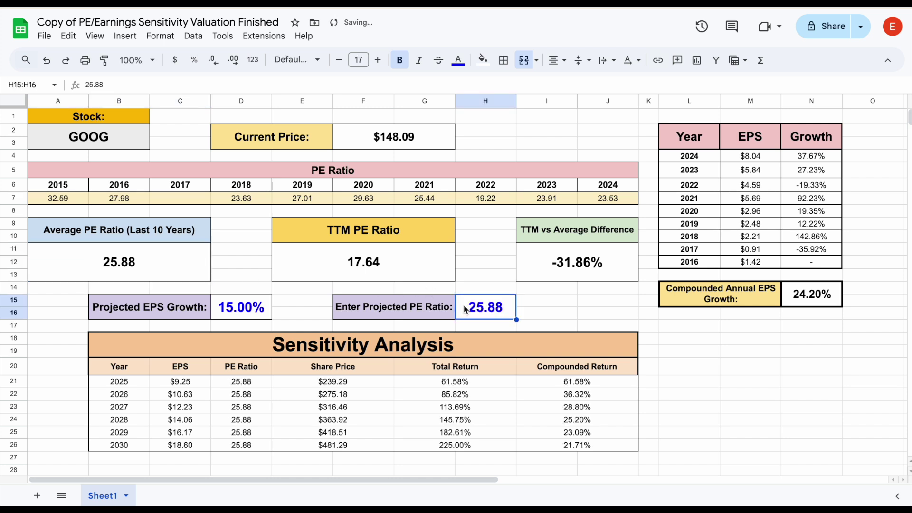
pyautogui.moveTo(196, 311); pyautogui.dragTo(251, 316)
pyautogui.click(262, 316)
pyautogui.moveTo(430, 313); pyautogui.dragTo(481, 314)
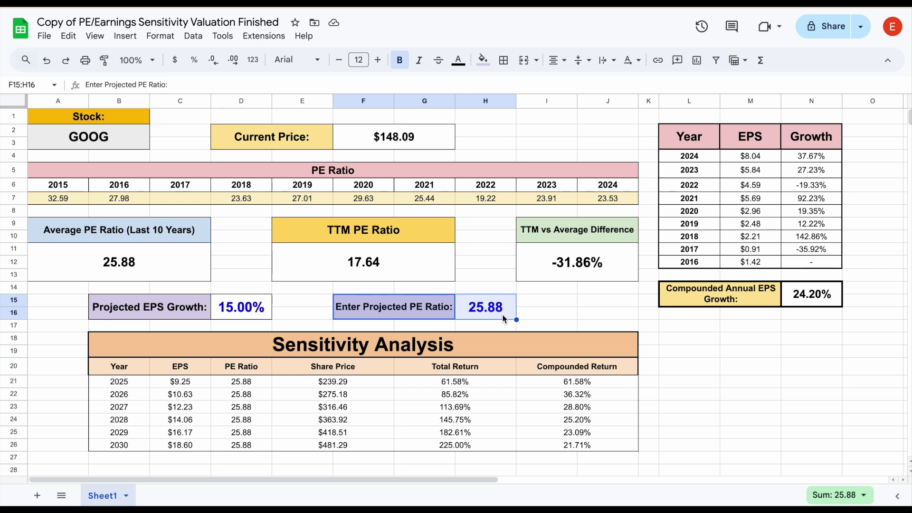
# Step: Check the 2030 returns of 225.00% total and 21.71% compounded against both inputs
pyautogui.click(494, 450)
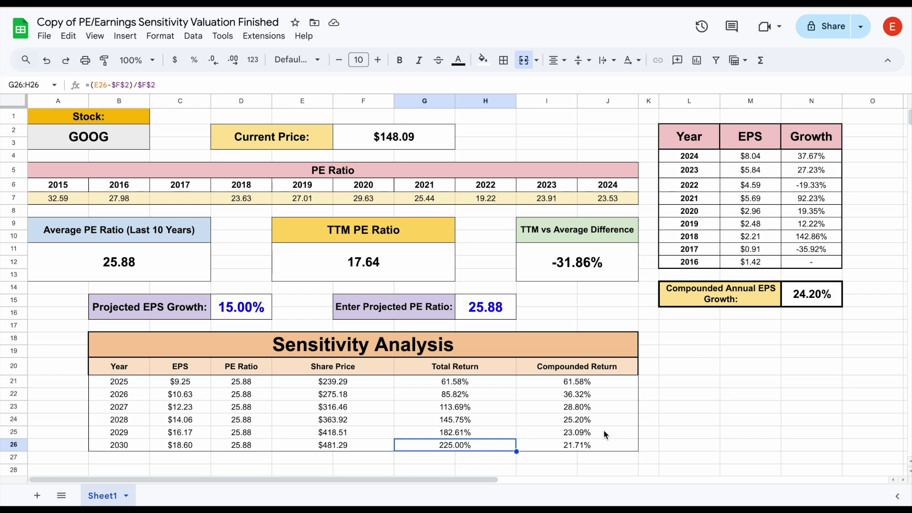
pyautogui.click(612, 449)
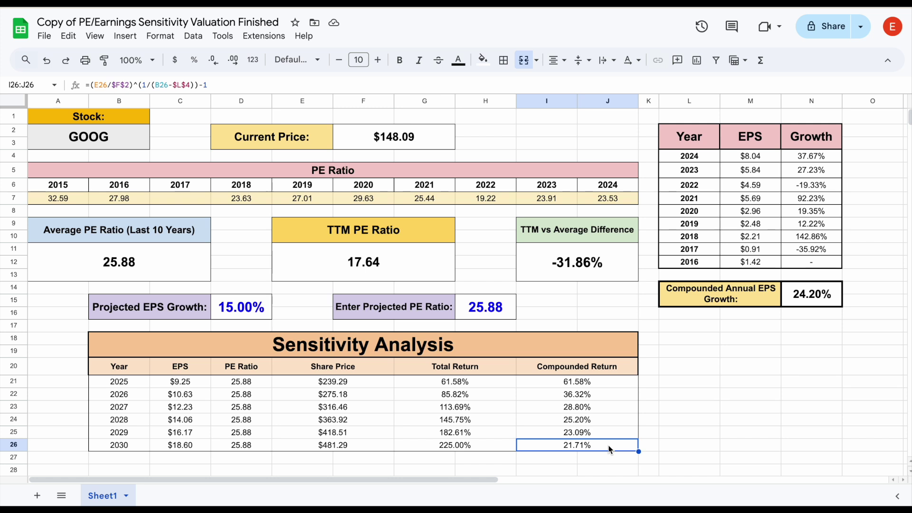
pyautogui.moveTo(192, 313); pyautogui.dragTo(244, 312)
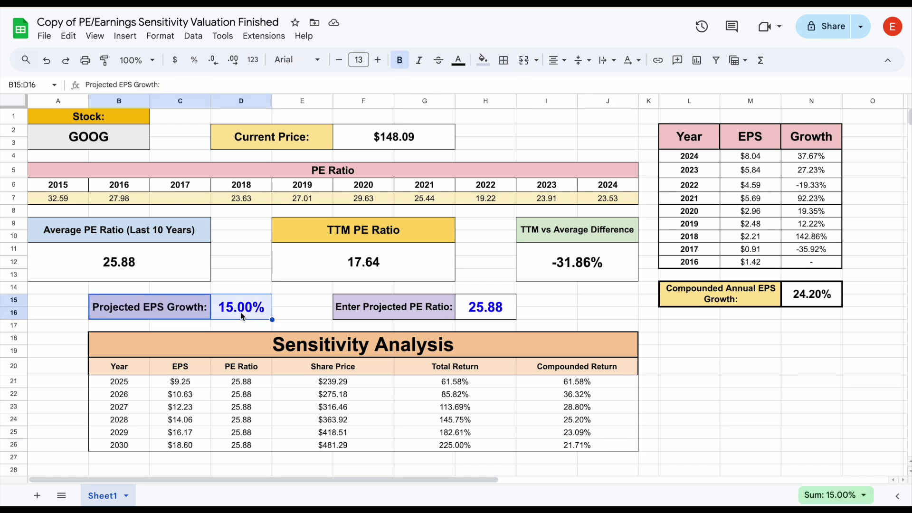
pyautogui.moveTo(424, 297); pyautogui.dragTo(498, 309)
pyautogui.click(499, 312)
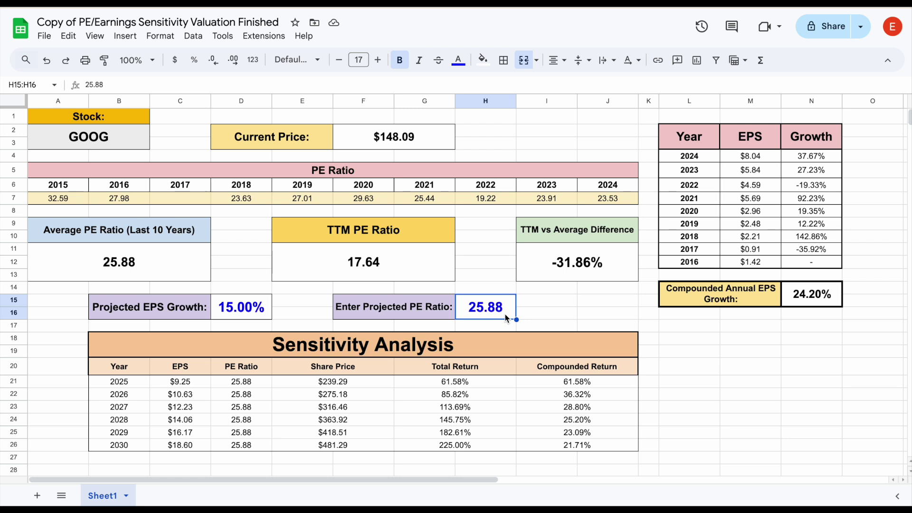
# Step: Lower the projected PE to 18 and check 2030 returns of 126.04% total and 14.56% compounded
pyautogui.click(447, 278)
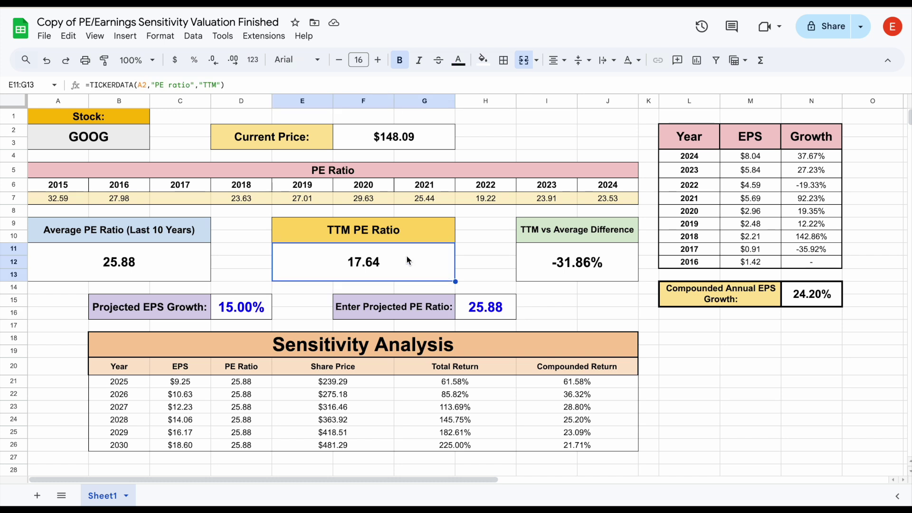
pyautogui.click(483, 310)
pyautogui.write('18')
pyautogui.press('Return')
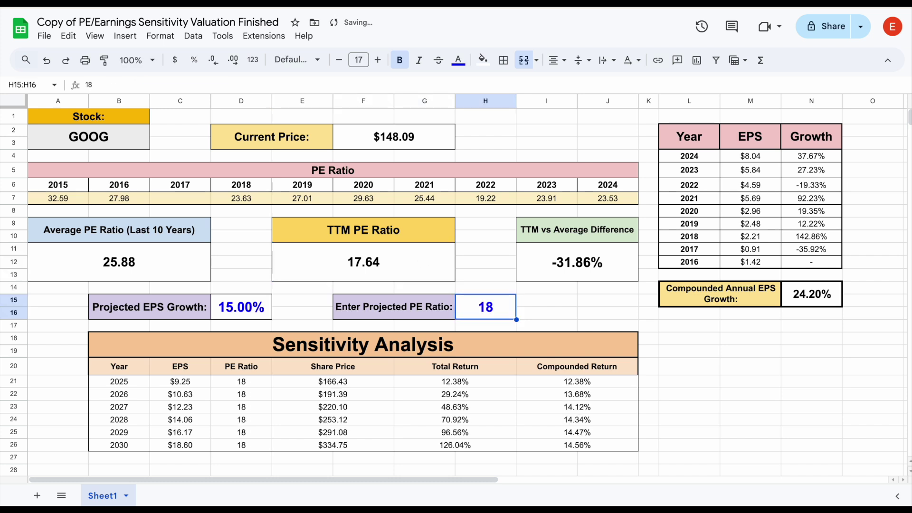
pyautogui.click(475, 446)
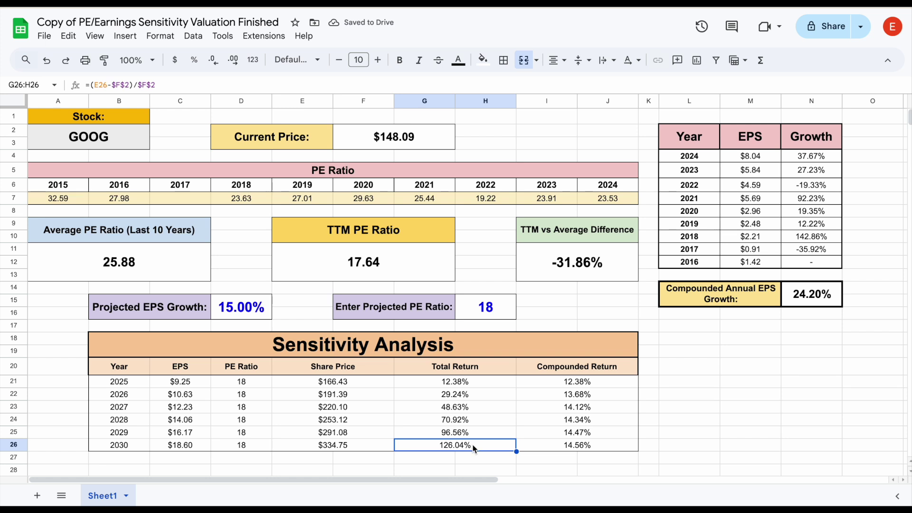
pyautogui.click(593, 445)
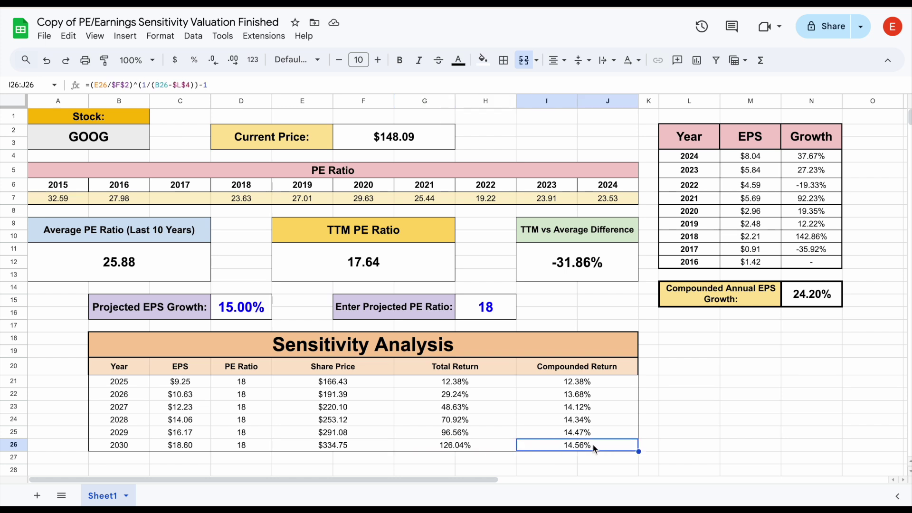
pyautogui.click(499, 313)
pyautogui.moveTo(181, 310); pyautogui.dragTo(510, 321)
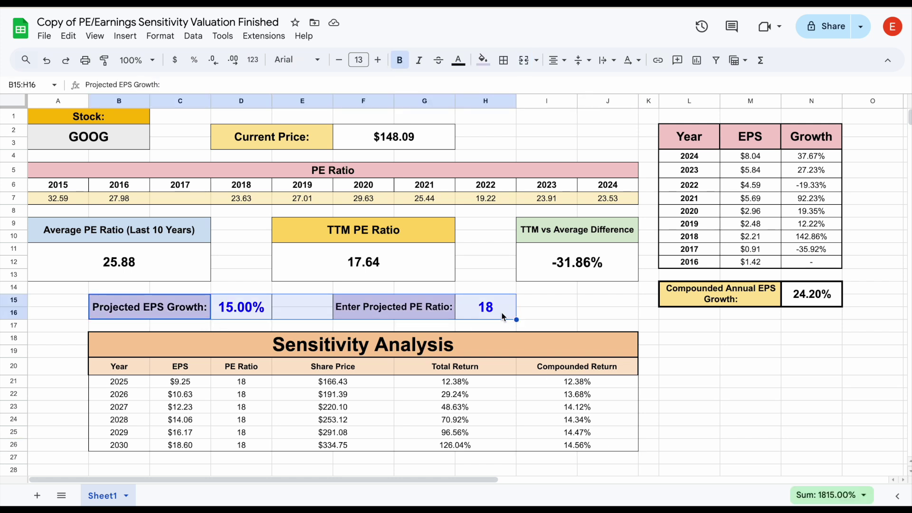
pyautogui.click(499, 313)
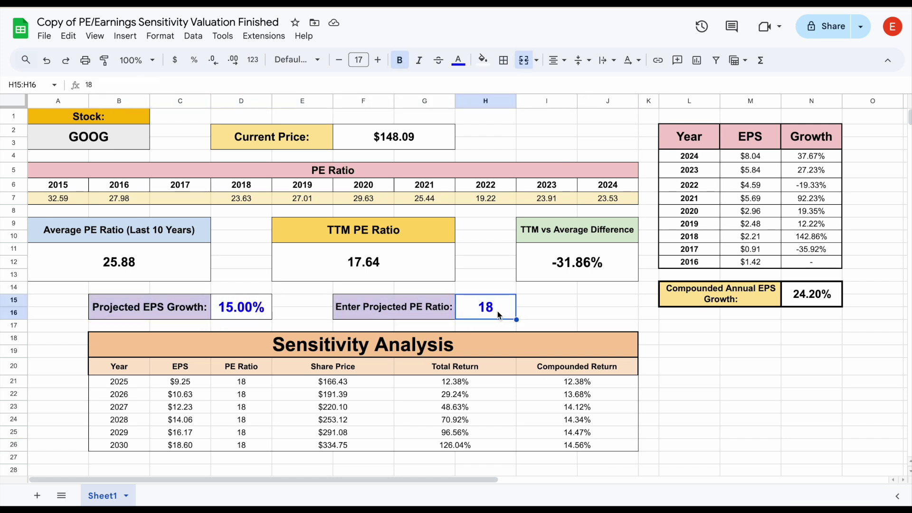